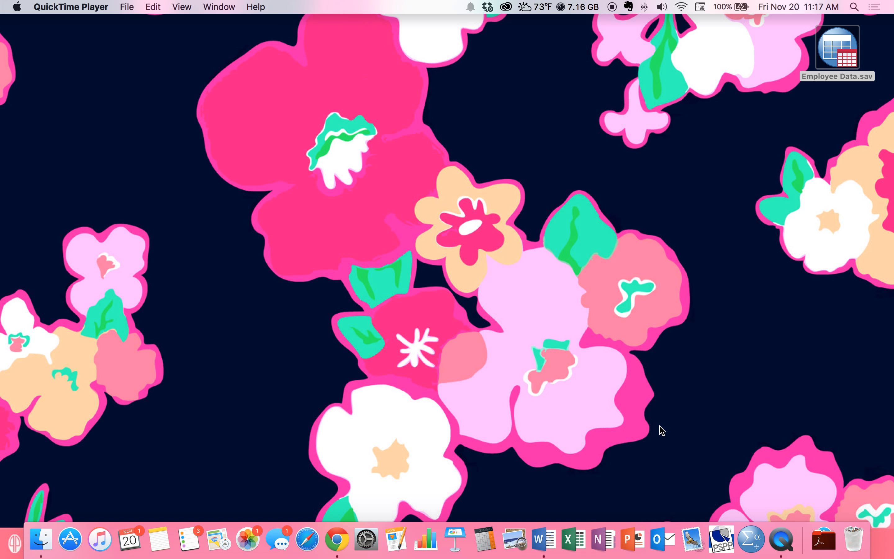
# - Launch PSPP from the Dock to get an empty DataSet1 Data Editor
pyautogui.click(721, 543)
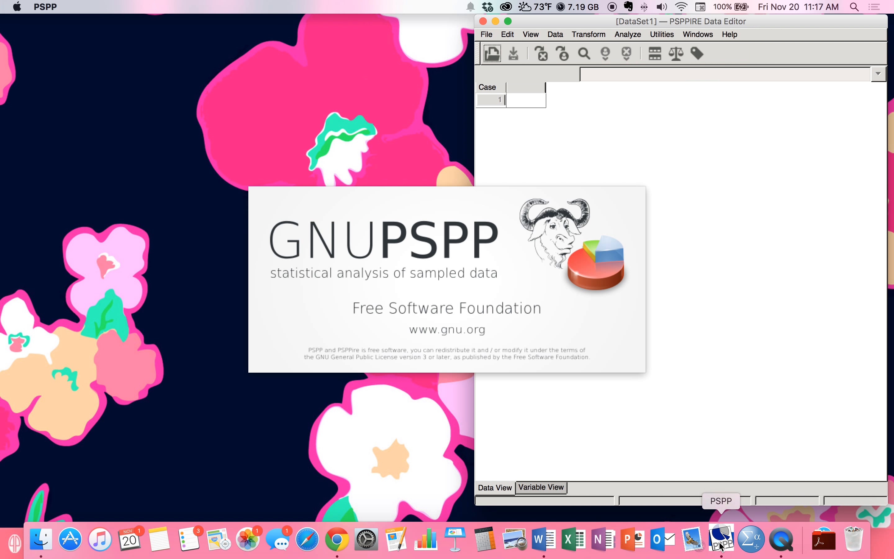
# - Enter the values 5, 7, 8 and 9 down the first column as Var0001
pyautogui.moveTo(744, 23); pyautogui.dragTo(299, 4)
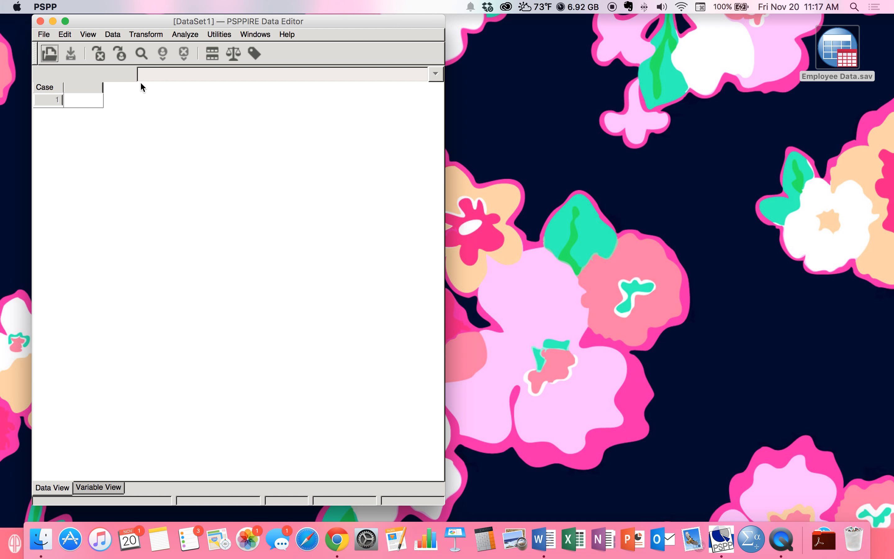
pyautogui.click(88, 100)
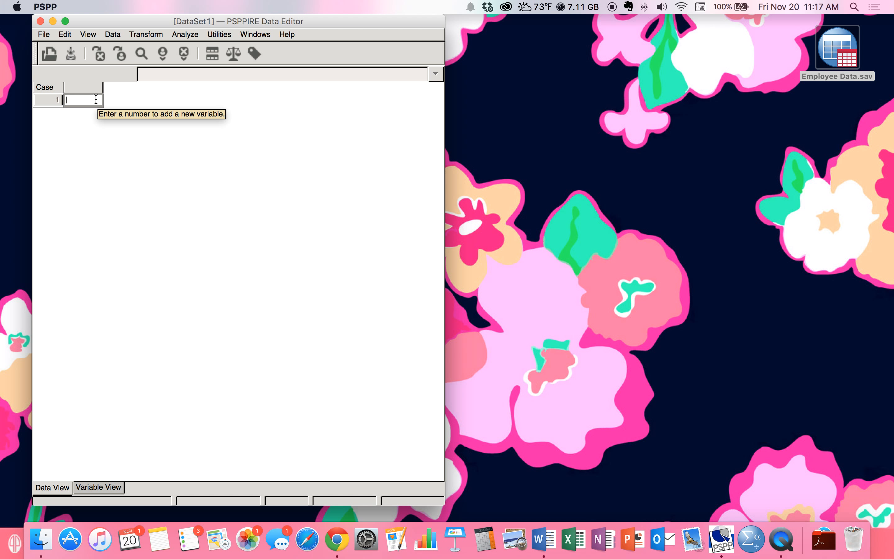
pyautogui.write('5')
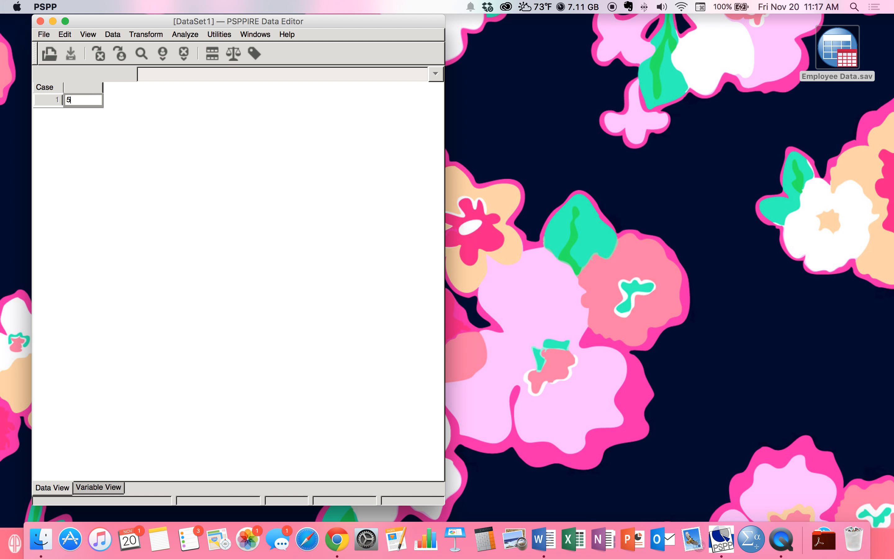
pyautogui.press('Return')
pyautogui.write('7')
pyautogui.press('Return')
pyautogui.write('8')
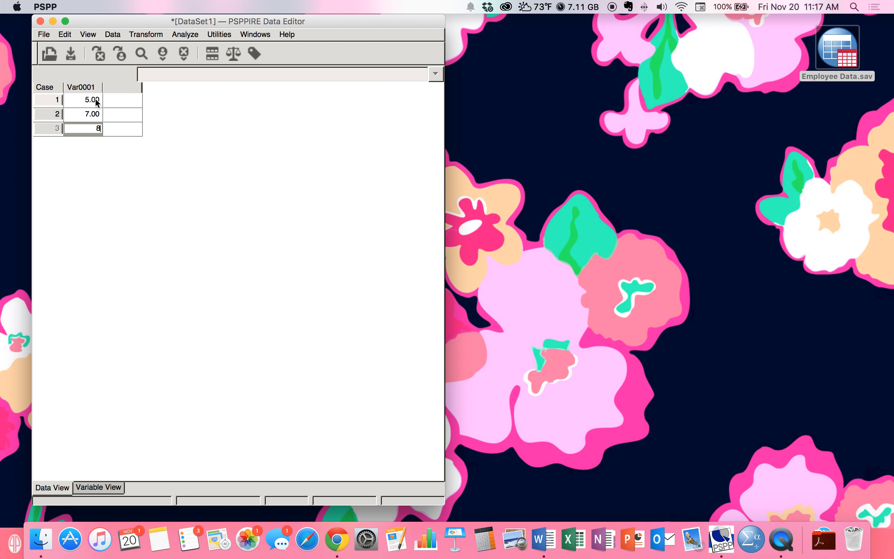
pyautogui.press('Return')
pyautogui.write('9')
pyautogui.press('Return')
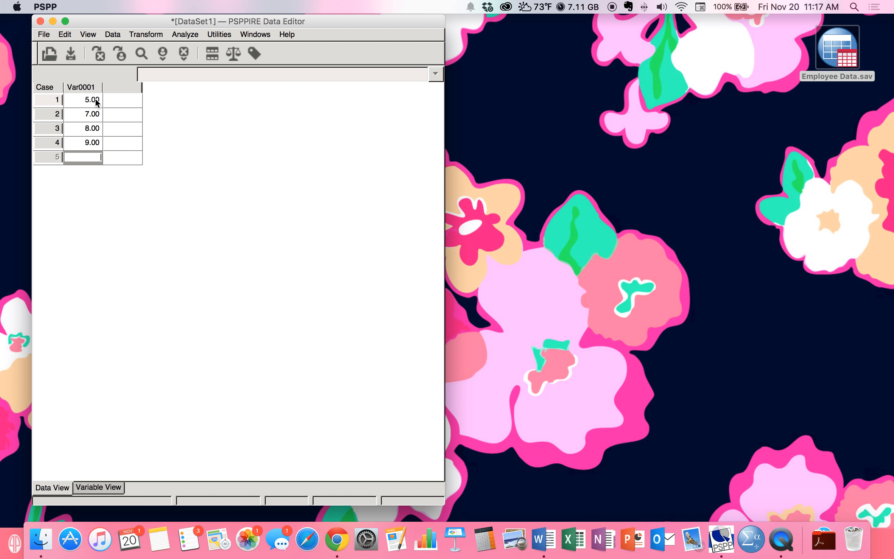
# - Enter 99 and 88 in the second column, triggering the invalid-data warning
pyautogui.click(114, 99)
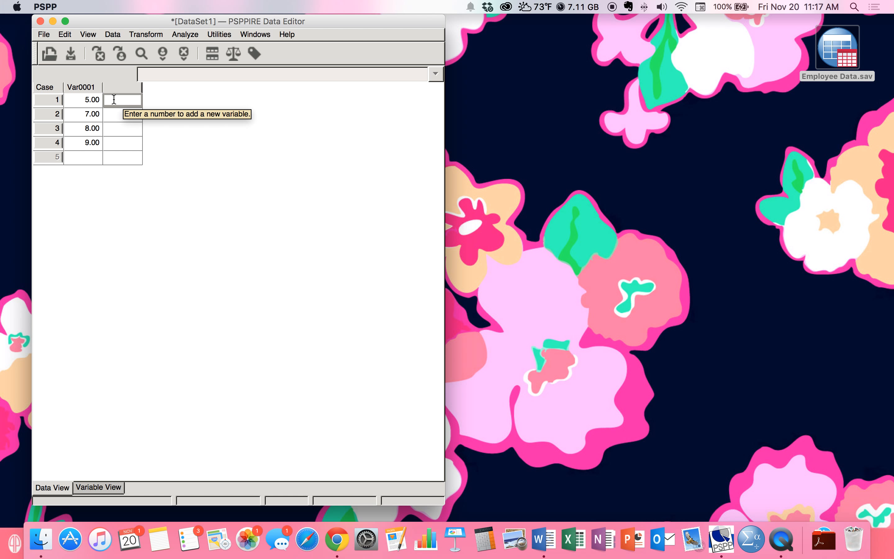
pyautogui.write('99')
pyautogui.press('Return')
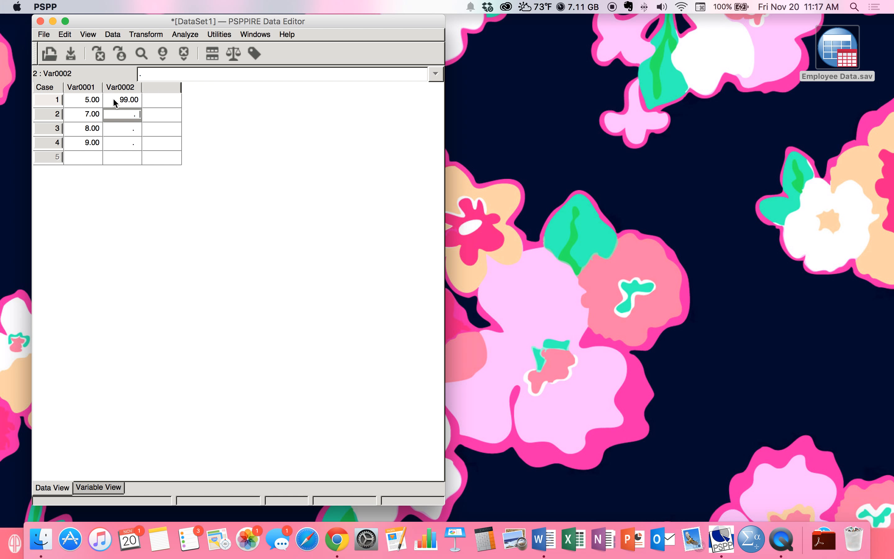
pyautogui.write('88')
pyautogui.press('Return')
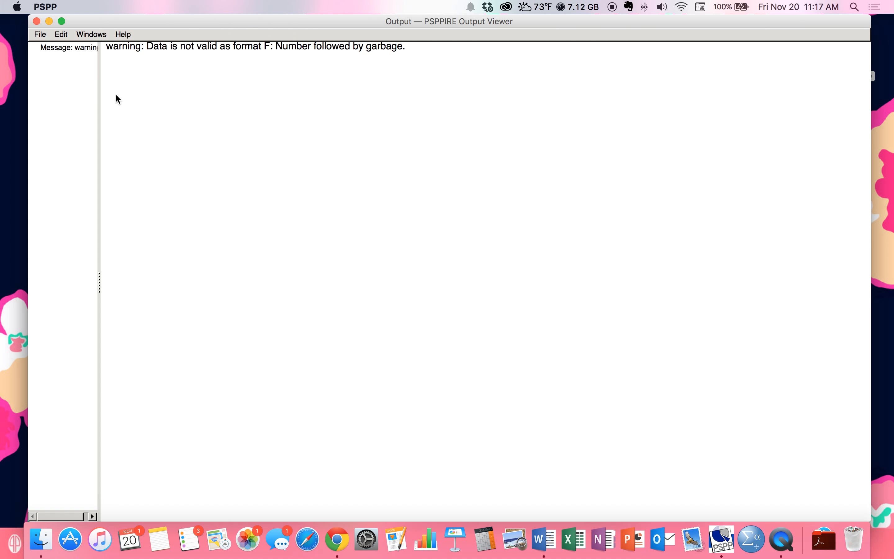
# - Hide the warning's Output Viewer and edit the row 2 Var0002 cell in the Data Editor
pyautogui.click(49, 22)
pyautogui.click(140, 129)
pyautogui.doubleClick(128, 115)
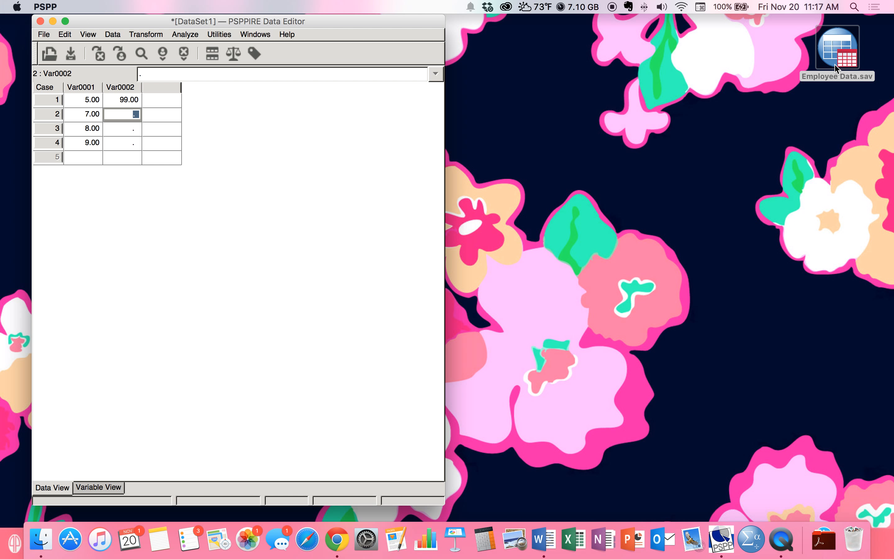
# - Open Employee Data.sav from the Desktop folder as a new dataset
pyautogui.click(44, 34)
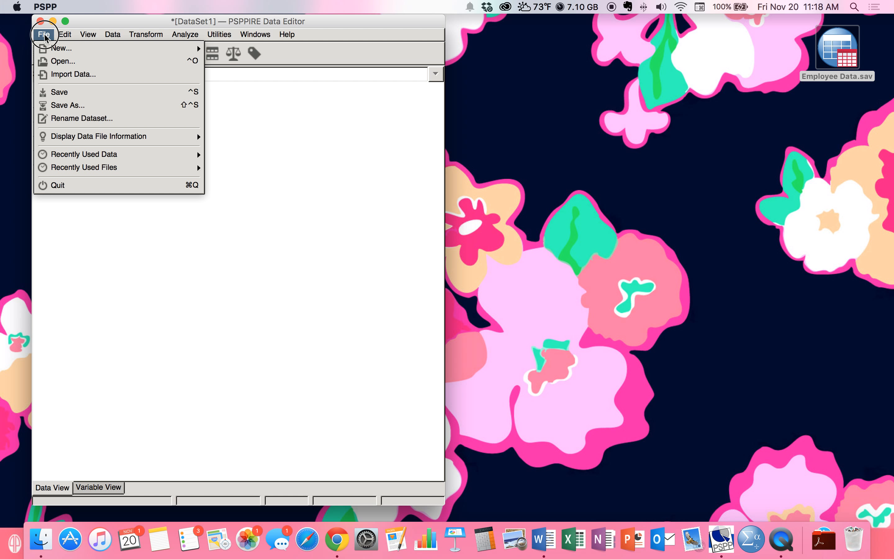
pyautogui.click(59, 62)
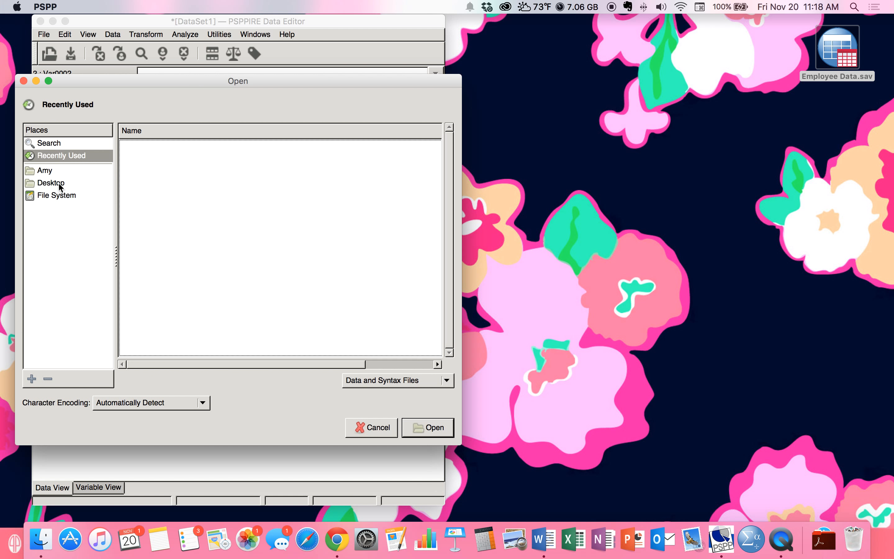
pyautogui.click(59, 184)
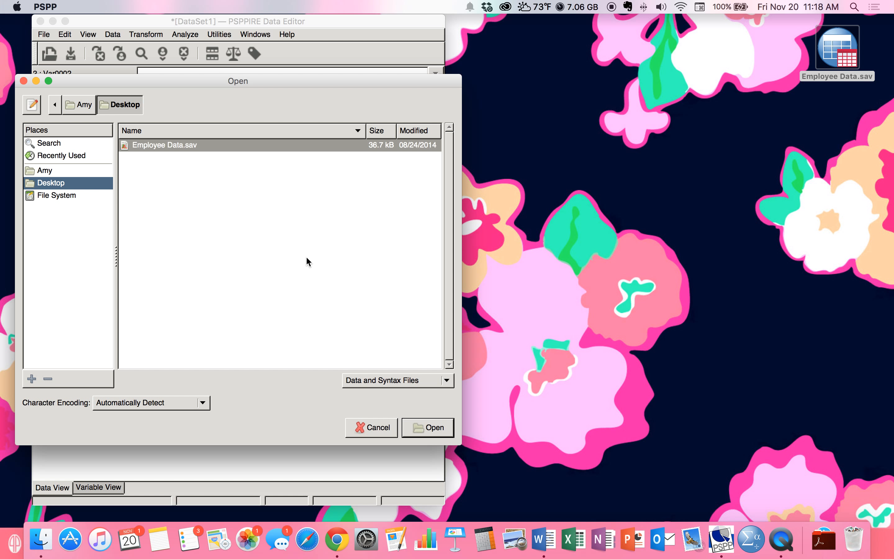
pyautogui.click(180, 147)
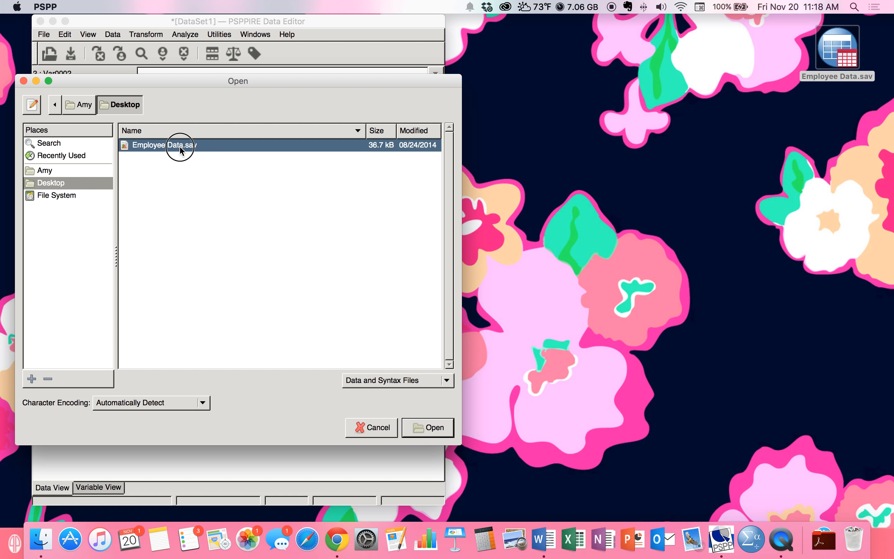
pyautogui.click(418, 427)
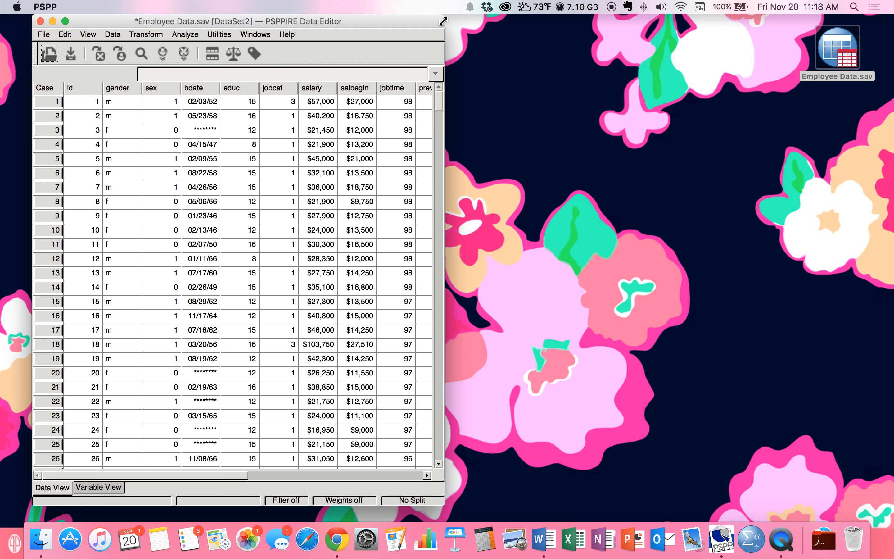
# - Widen the Employee Data editor window and shift it left so every column is visible
pyautogui.moveTo(444, 19); pyautogui.dragTo(865, 14)
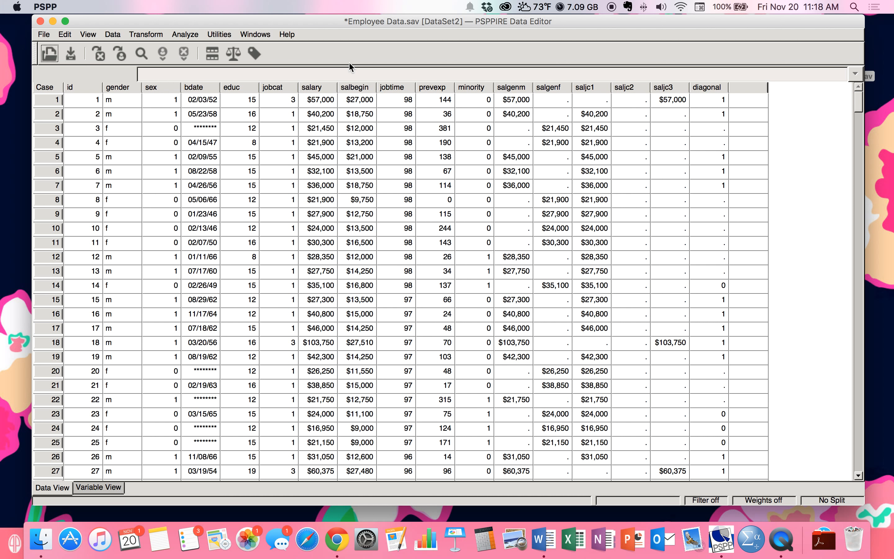
pyautogui.moveTo(316, 21); pyautogui.dragTo(294, 21)
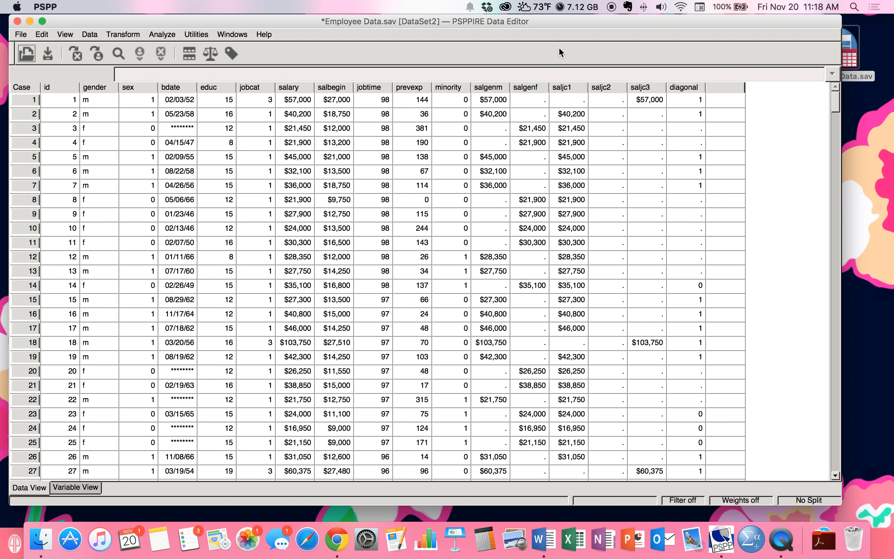
pyautogui.click(546, 28)
# - Open the File menu of the Employee Data editor
pyautogui.click(21, 37)
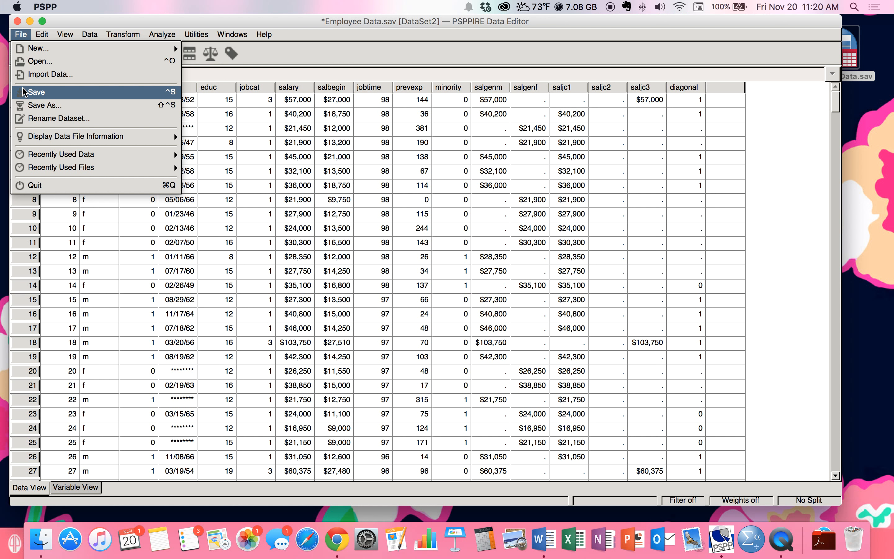
pyautogui.moveTo(182, 36)
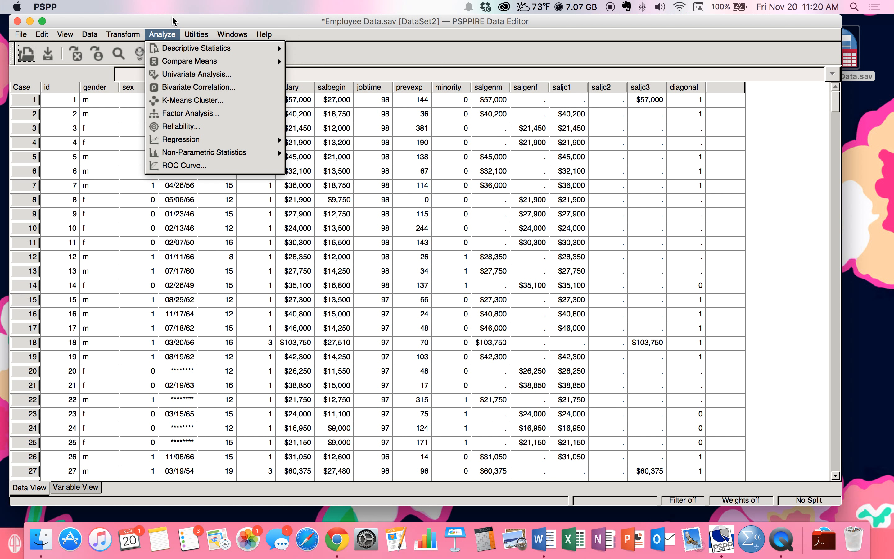
pyautogui.moveTo(115, 37)
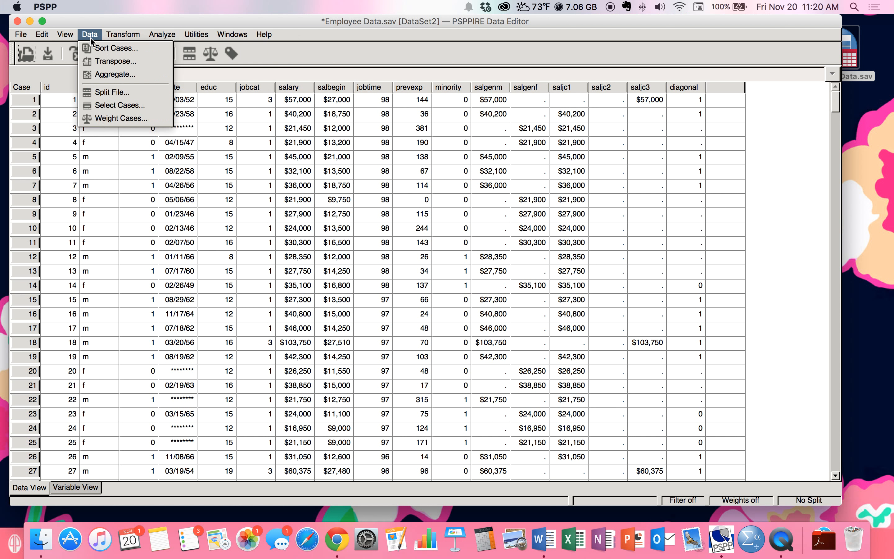
pyautogui.click(542, 54)
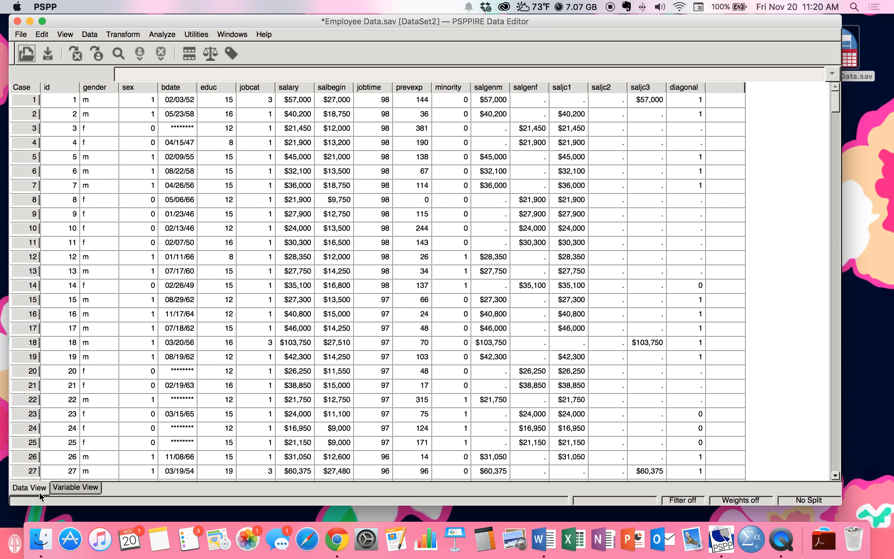
# - Switch to Variable View and open the Measure dropdown for the id variable
pyautogui.click(62, 488)
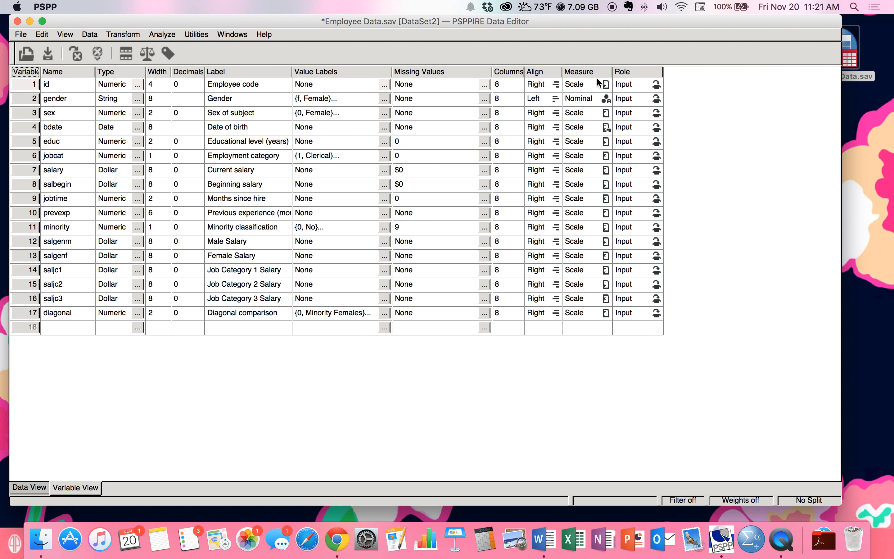
pyautogui.click(605, 85)
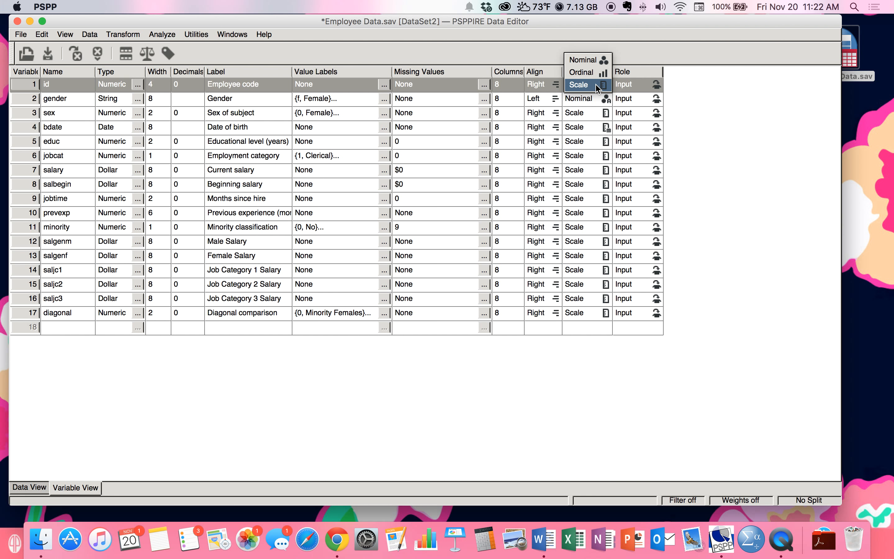
# - Leave id as Scale and open gender's Variable Type dialog, showing String width 8
pyautogui.click(744, 81)
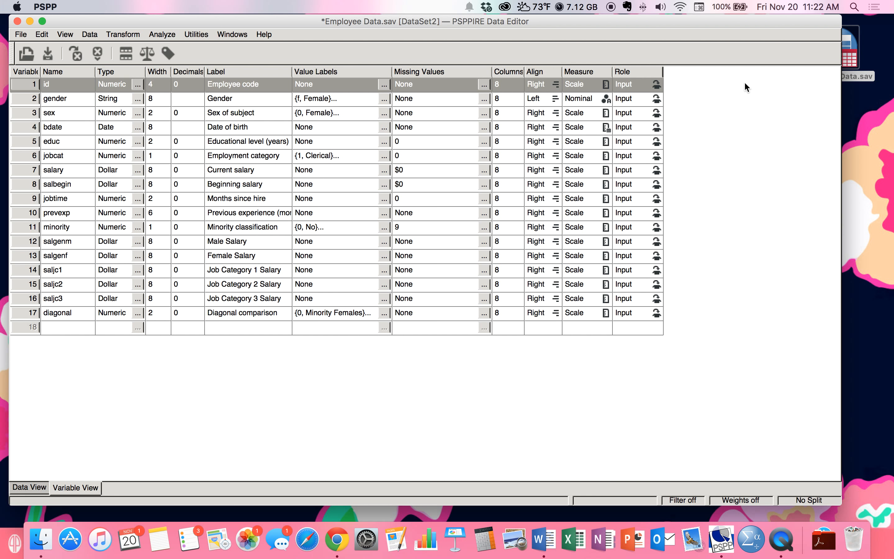
pyautogui.click(59, 103)
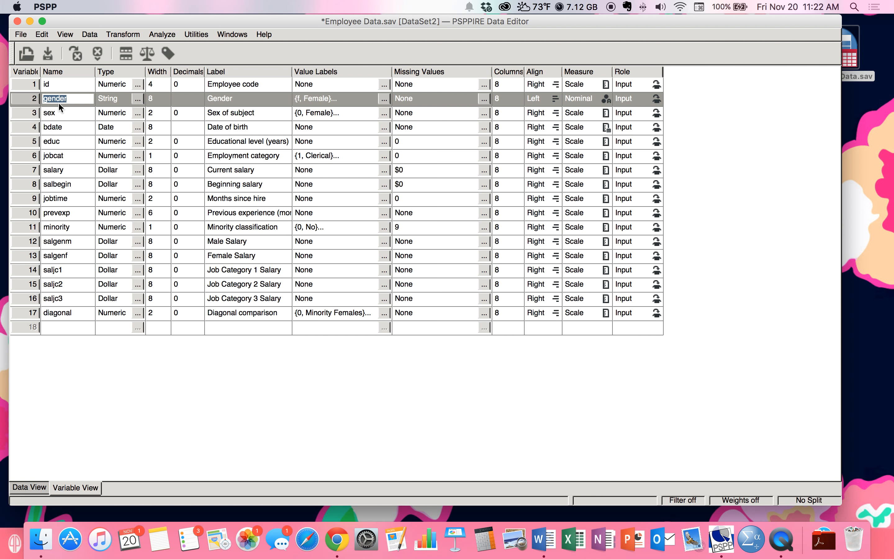
pyautogui.click(137, 98)
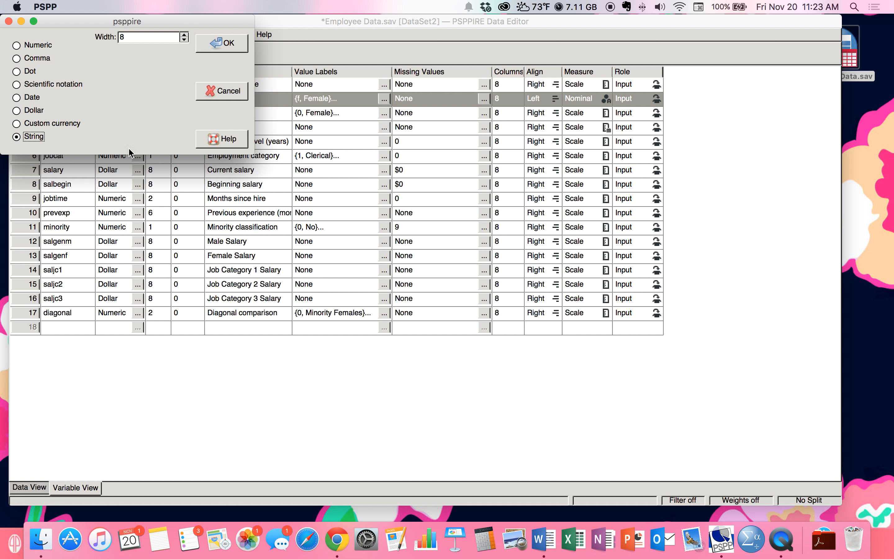
# - Confirm gender's type as String with width 8
pyautogui.click(243, 42)
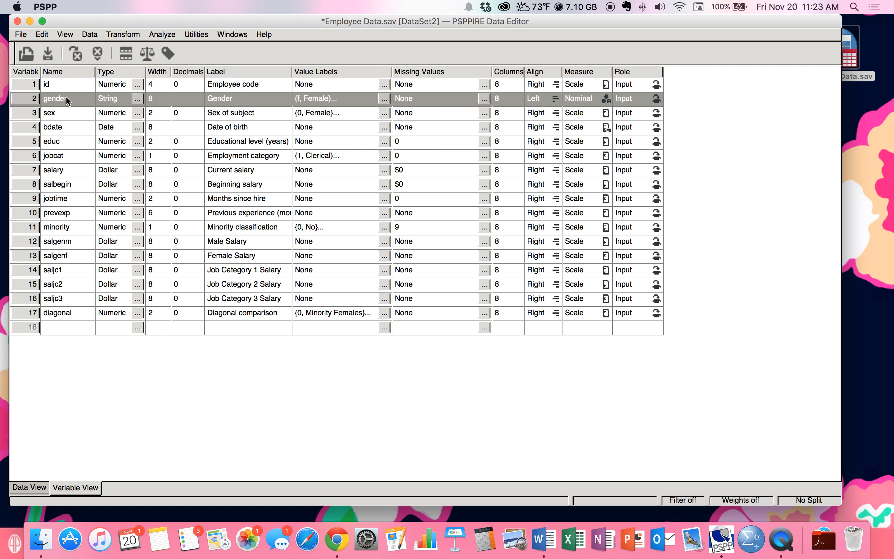
# - Show gender's Value Labels dialog with f = Female and m = Male
pyautogui.click(382, 100)
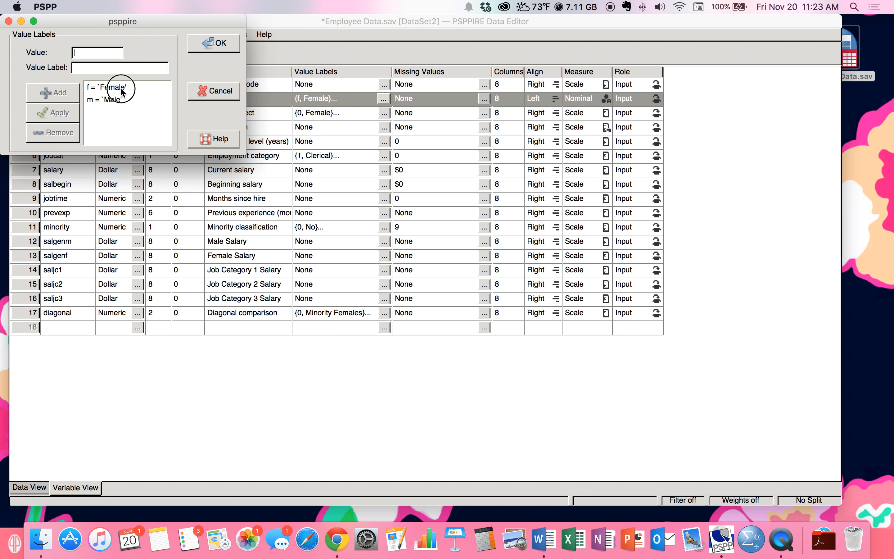
# - Add a gender value label o = 'Other' next to f = Female and m = Male, and confirm
pyautogui.click(122, 89)
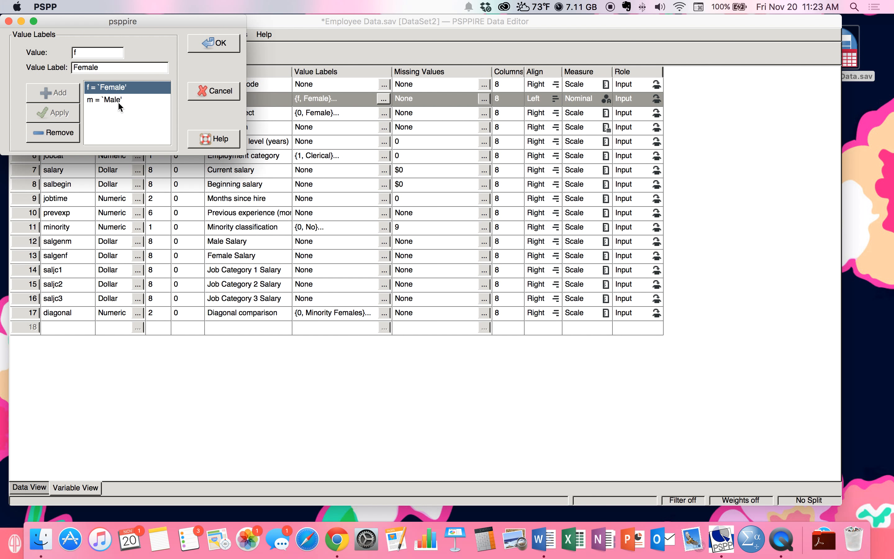
pyautogui.click(118, 100)
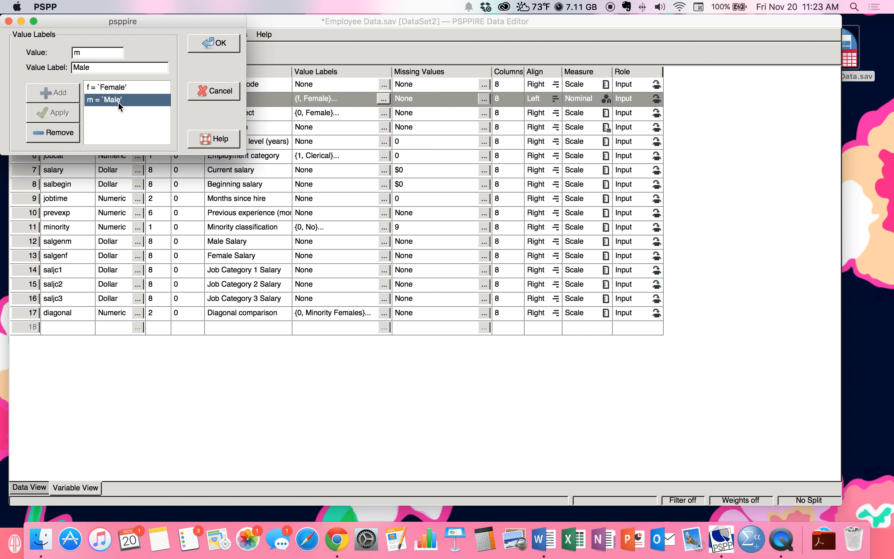
pyautogui.doubleClick(103, 54)
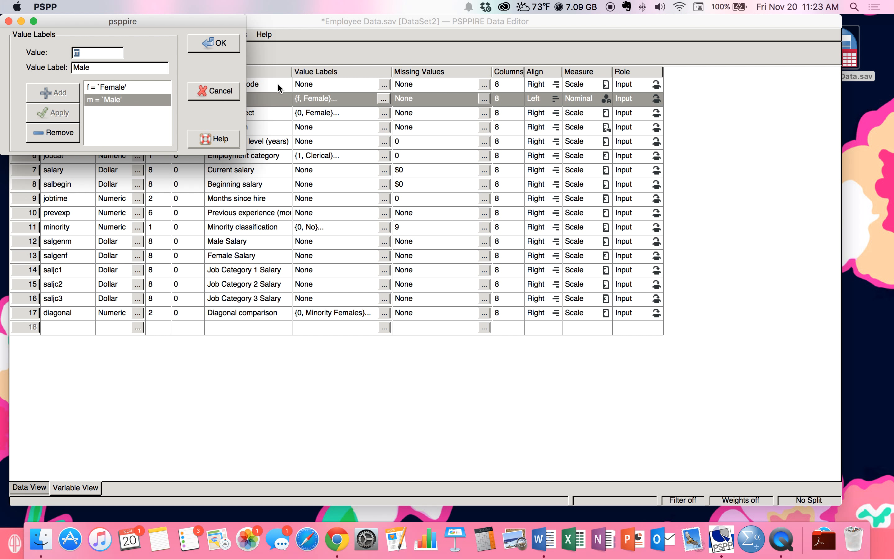
pyautogui.write('o')
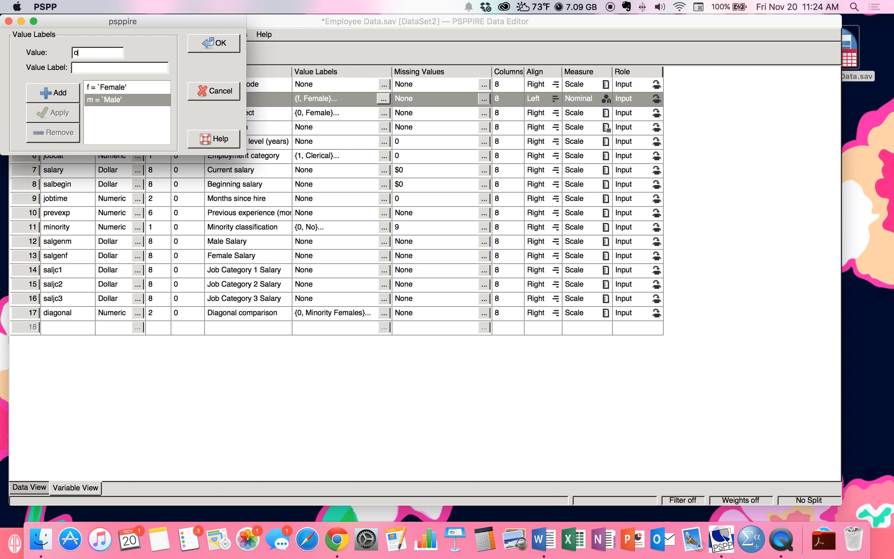
pyautogui.click(99, 68)
pyautogui.write('Other')
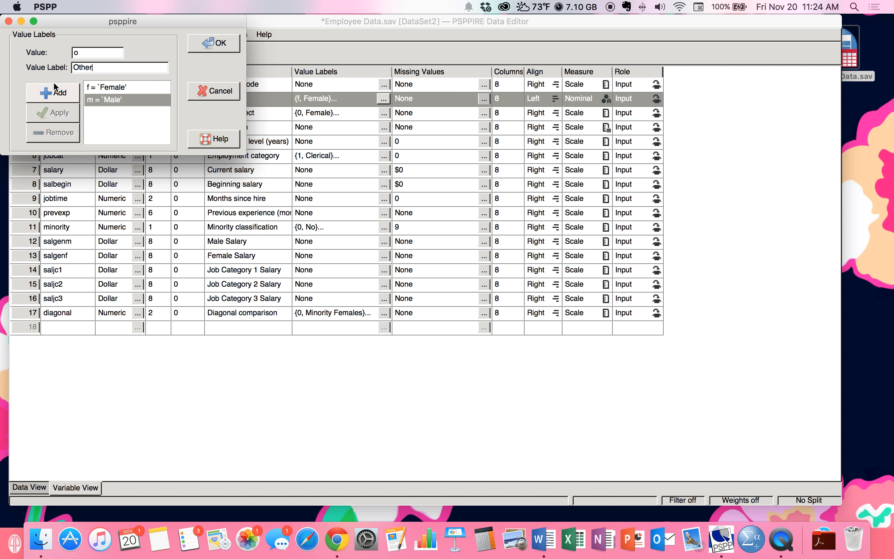
pyautogui.click(53, 95)
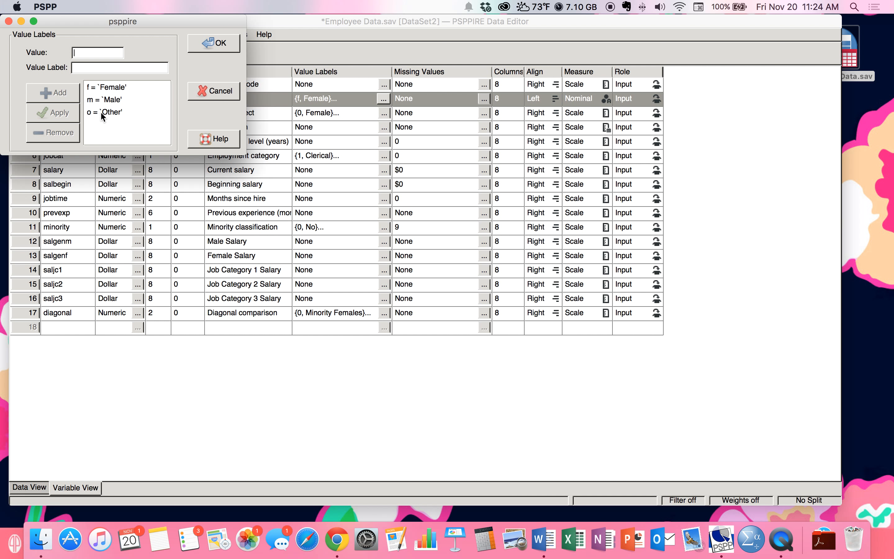
pyautogui.click(192, 41)
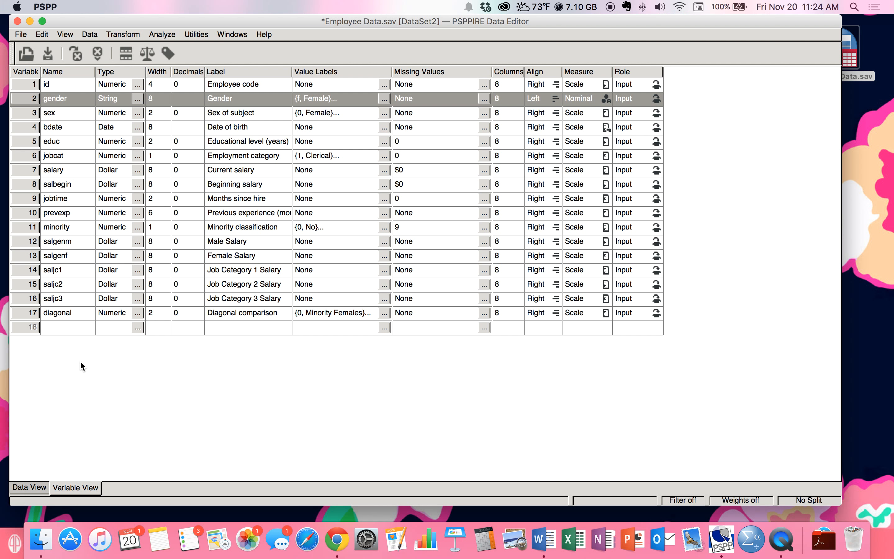
# - Switch to Data View of the Employee Data grid and open the Analyze menu
pyautogui.click(28, 488)
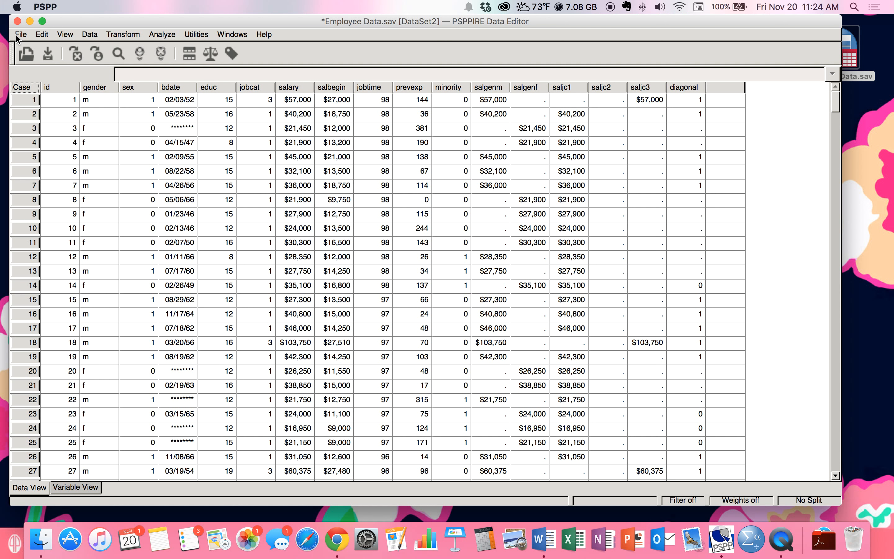
pyautogui.click(165, 35)
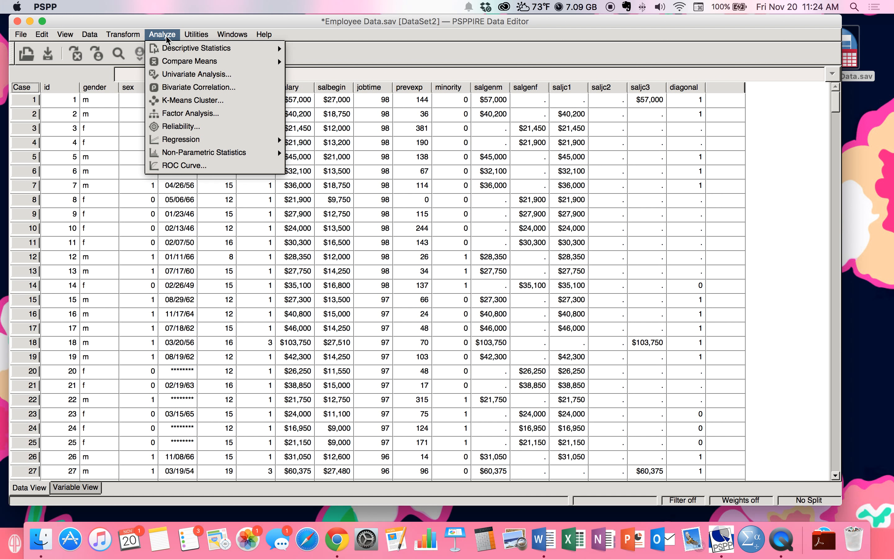
# - Show the Descriptive Statistics submenu listing Frequencies, Descriptives, Explore and Crosstabs
pyautogui.moveTo(252, 53)
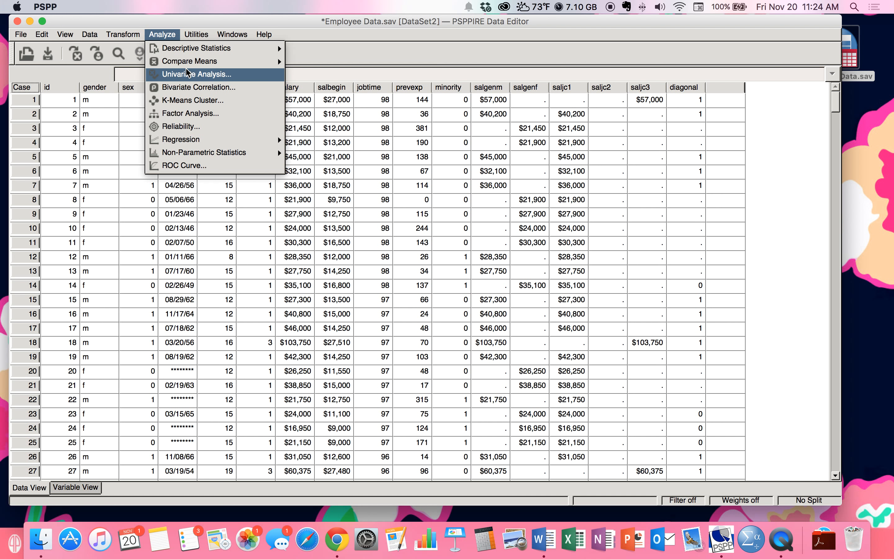
pyautogui.moveTo(185, 66)
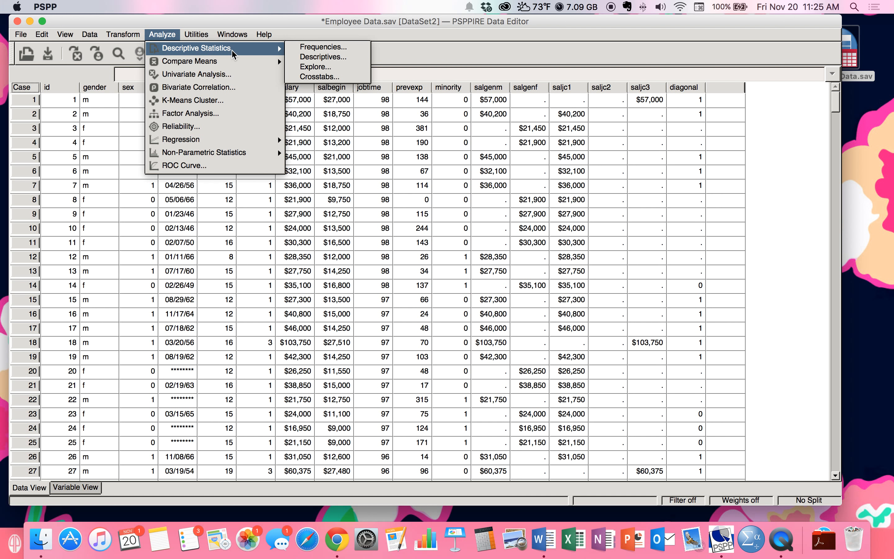
# - Start a Frequencies analysis with Employment category (jobcat) as the variable
pyautogui.click(297, 49)
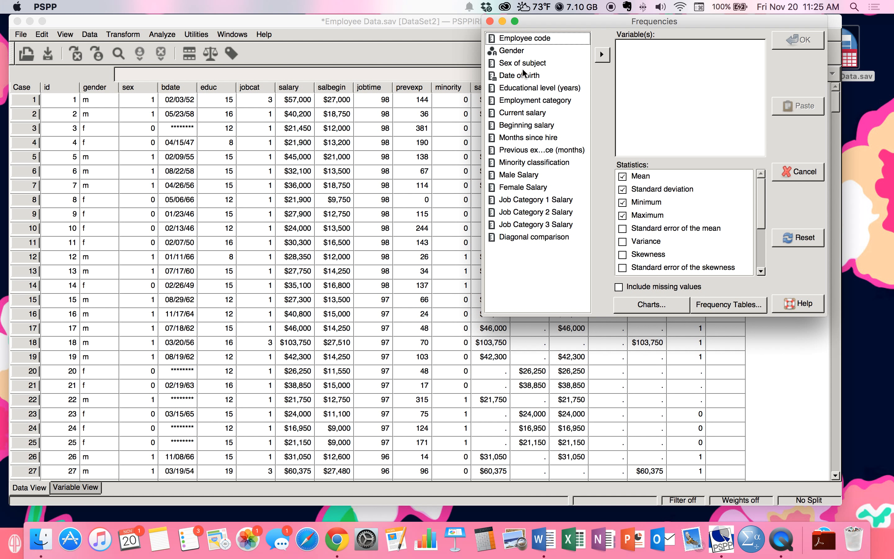
pyautogui.click(538, 100)
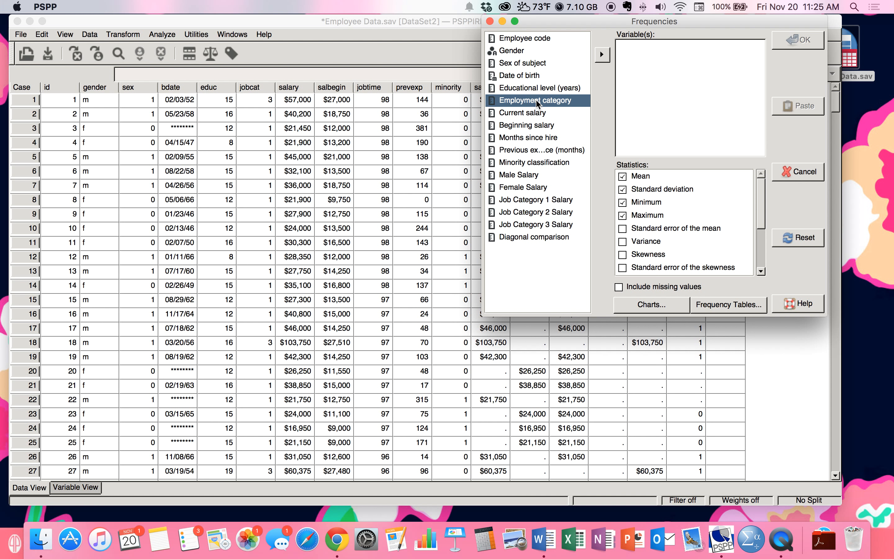
pyautogui.click(601, 55)
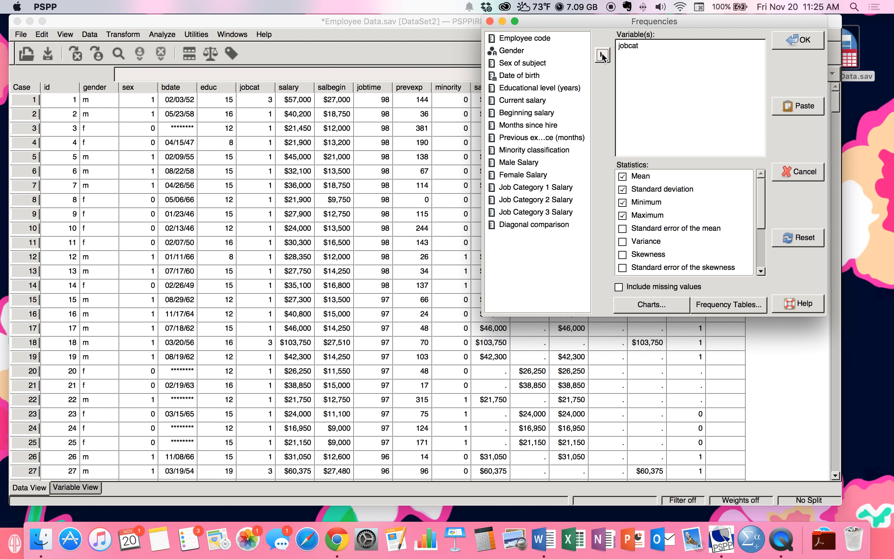
# - Move the Frequencies dialog left and enlarge it to reveal more statistics options
pyautogui.moveTo(728, 23); pyautogui.dragTo(405, 14)
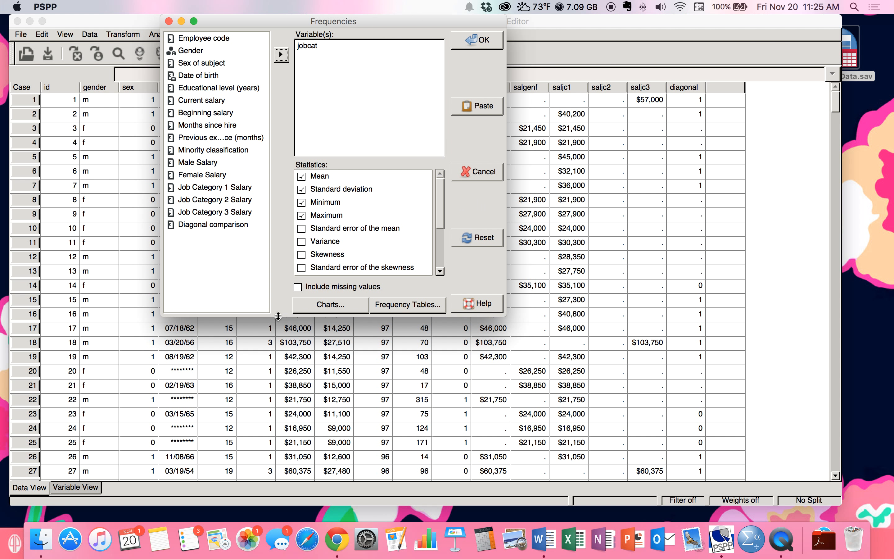
pyautogui.moveTo(276, 317); pyautogui.dragTo(277, 401)
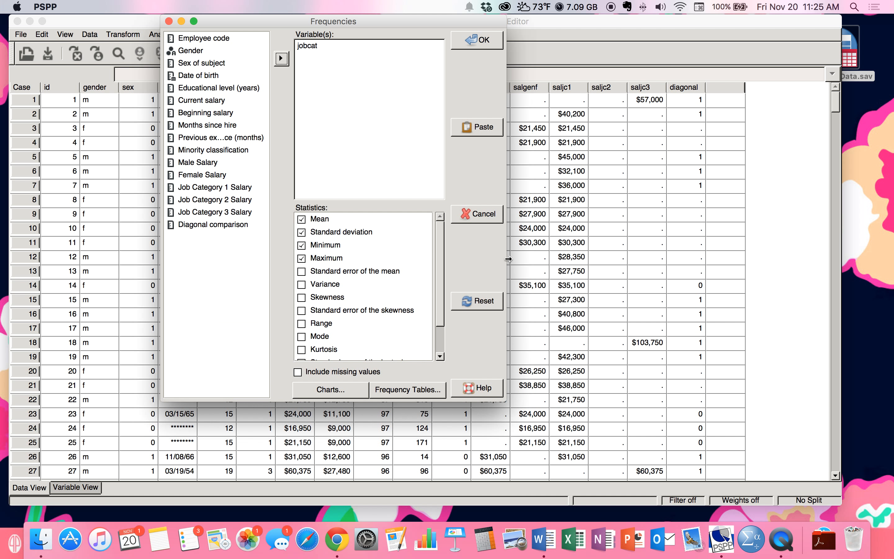
pyautogui.moveTo(507, 260); pyautogui.dragTo(606, 266)
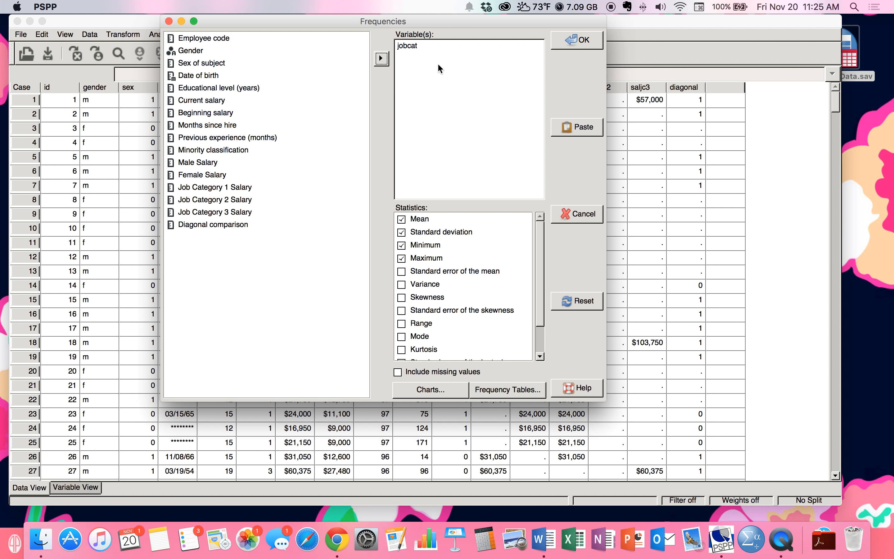
pyautogui.scroll(-3, 478, 269)
pyautogui.scroll(3, 479, 268)
pyautogui.scroll(-3, 488, 254)
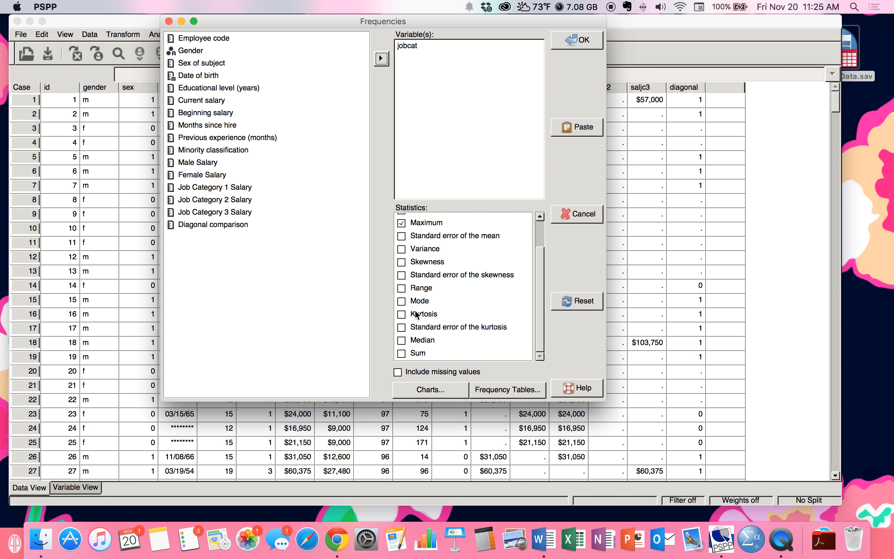
# - Add histograms with a superimposed normal curve to the jobcat Frequencies and run it
pyautogui.click(492, 395)
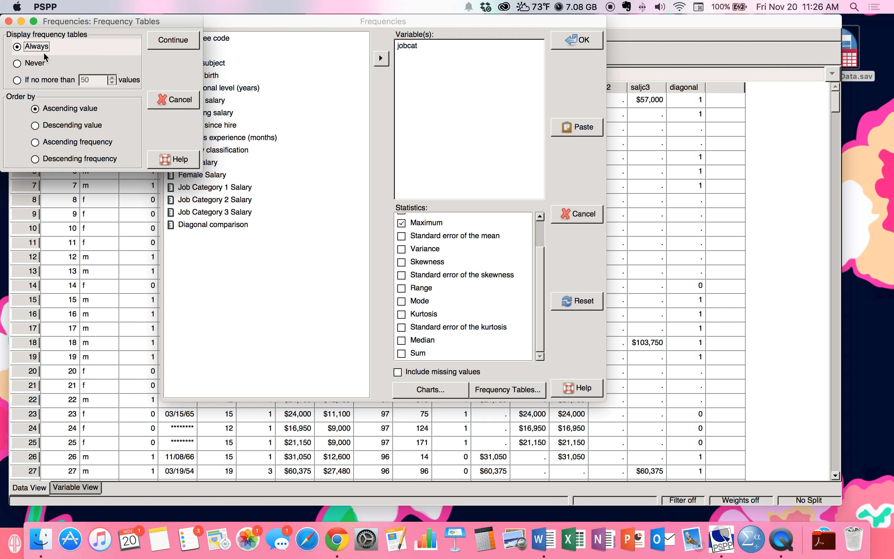
pyautogui.click(166, 106)
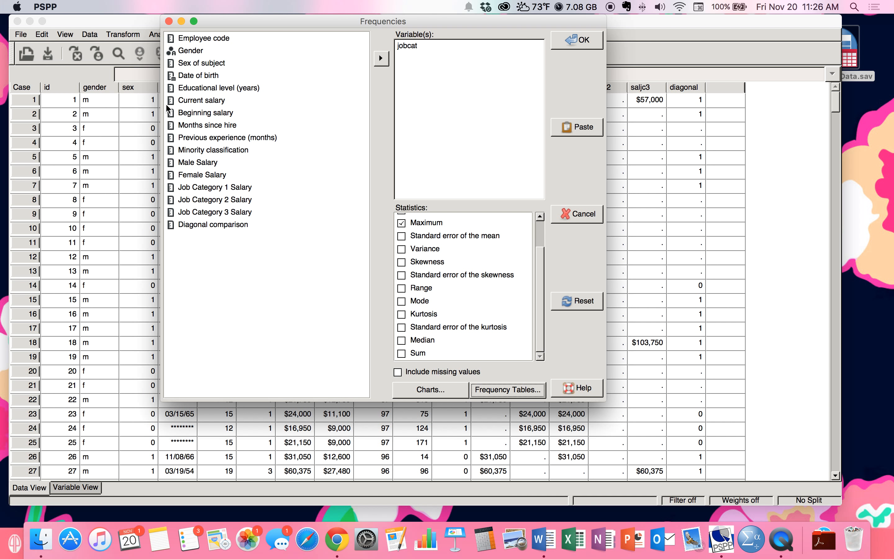
pyautogui.click(443, 390)
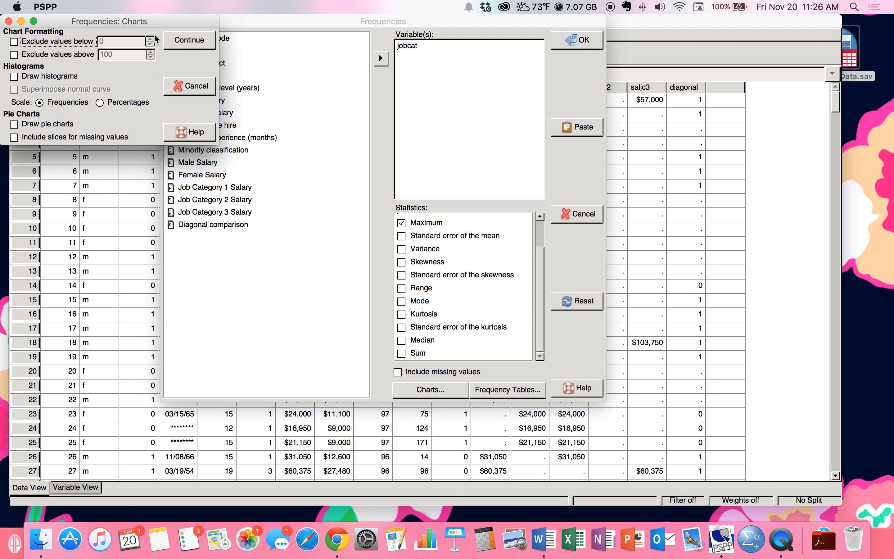
pyautogui.moveTo(153, 23); pyautogui.dragTo(252, 26)
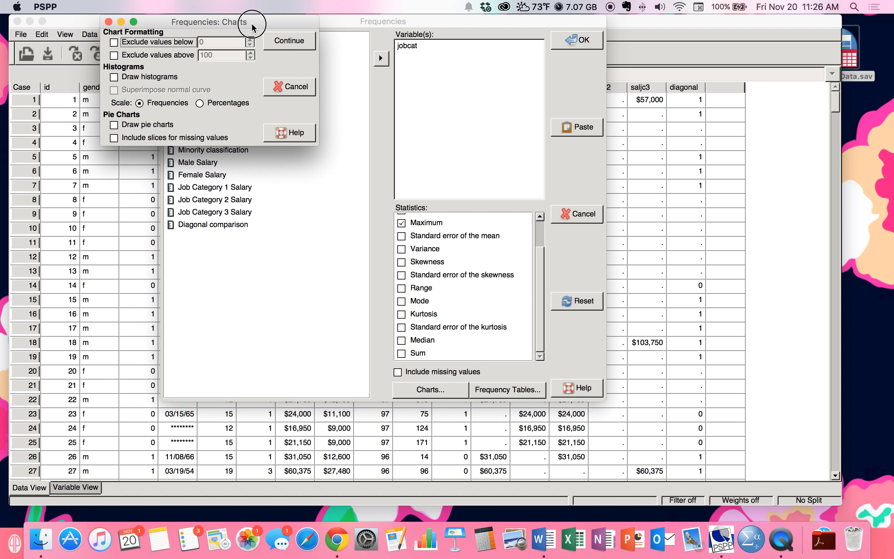
pyautogui.click(115, 77)
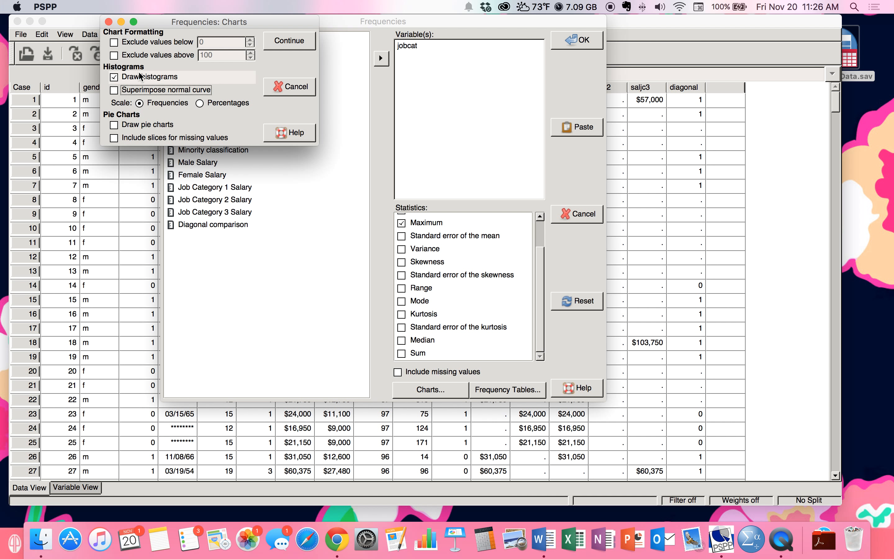
pyautogui.click(114, 91)
pyautogui.click(292, 42)
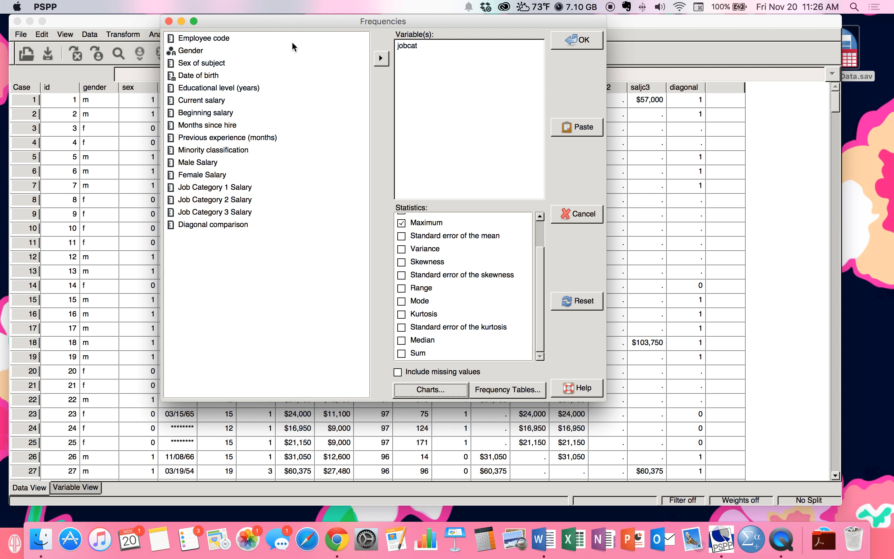
pyautogui.click(561, 41)
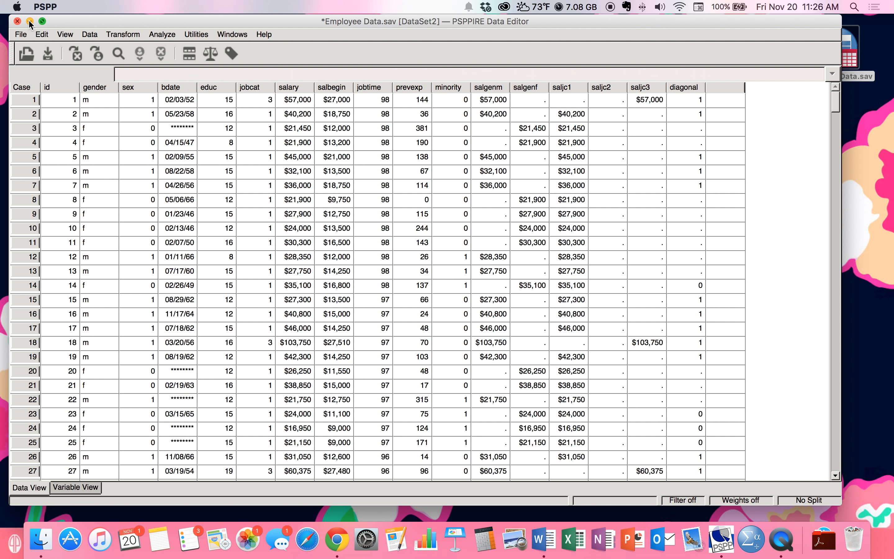
# - Minimize the Data Editor and bring the Output Viewer with the jobcat results to the front
pyautogui.click(29, 21)
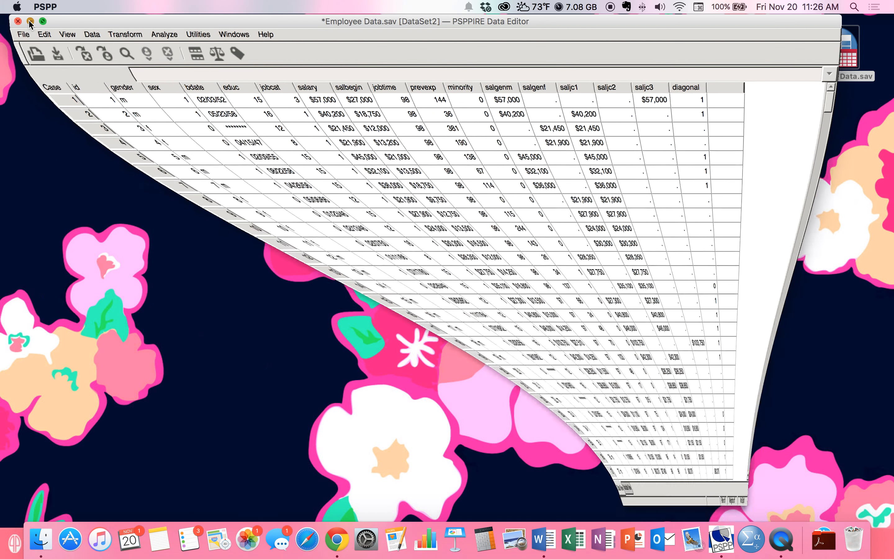
pyautogui.rightClick(721, 541)
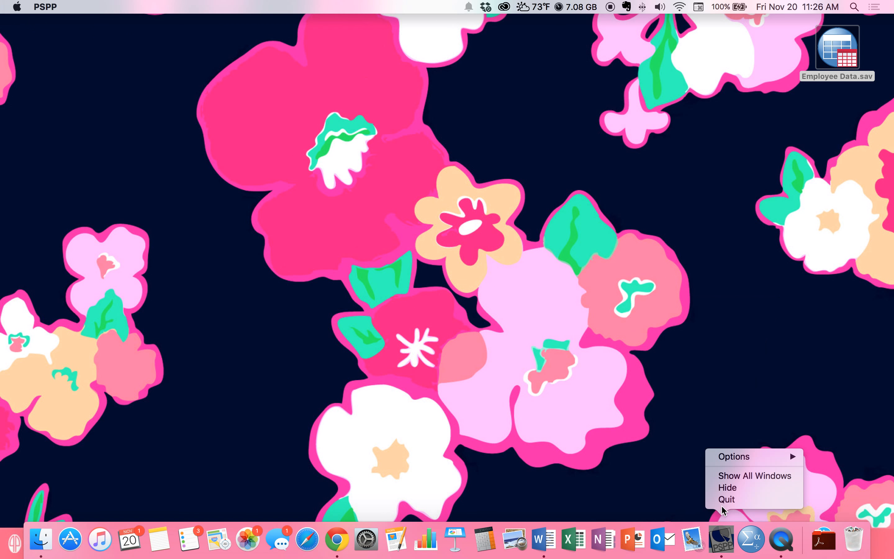
pyautogui.click(733, 476)
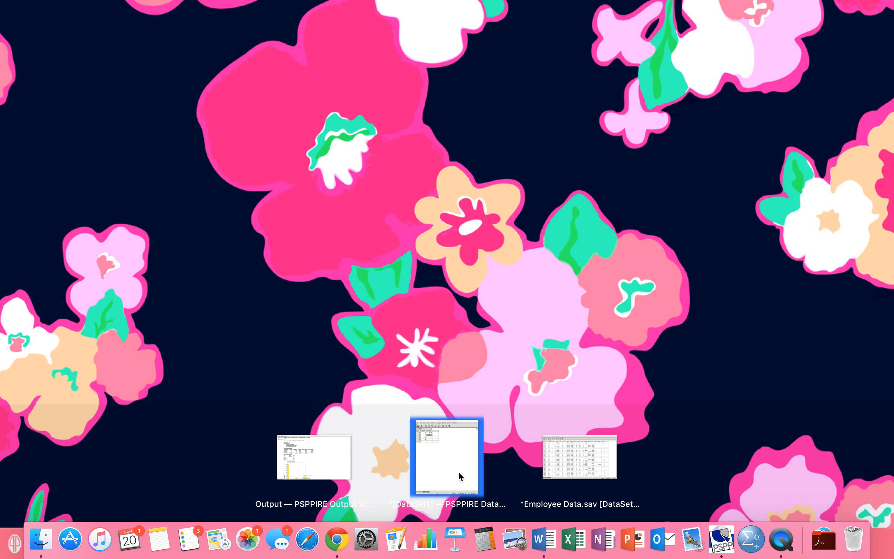
pyautogui.click(313, 456)
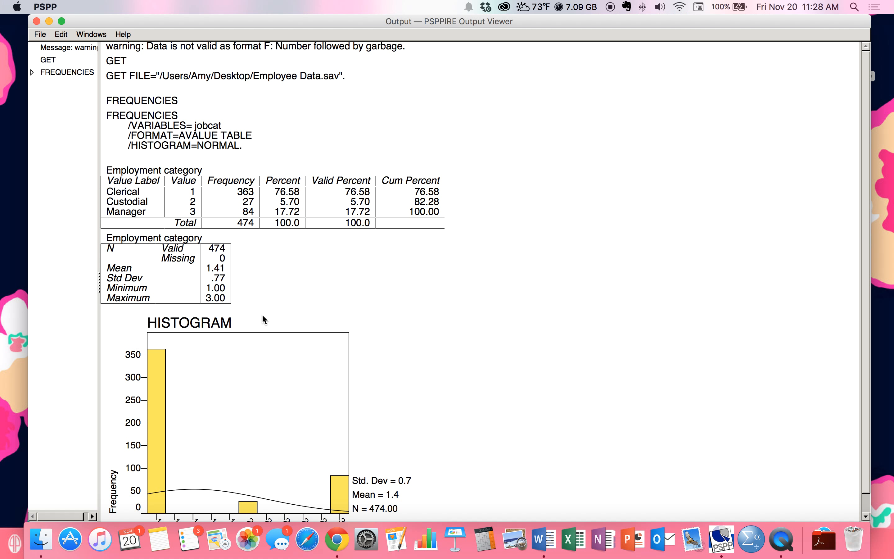
# - Scroll the jobcat output down to the histogram and shift the Output Viewer slightly left
pyautogui.scroll(-1, 298, 290)
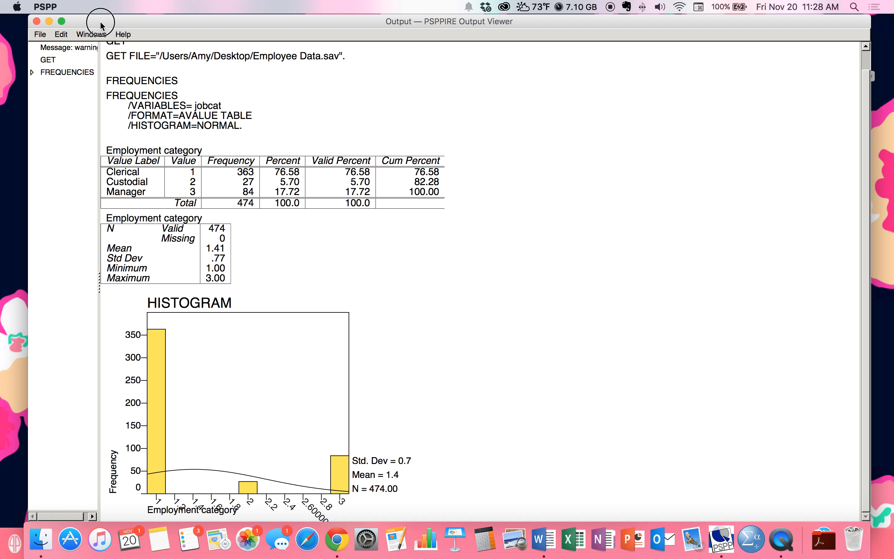
pyautogui.moveTo(101, 22); pyautogui.dragTo(91, 21)
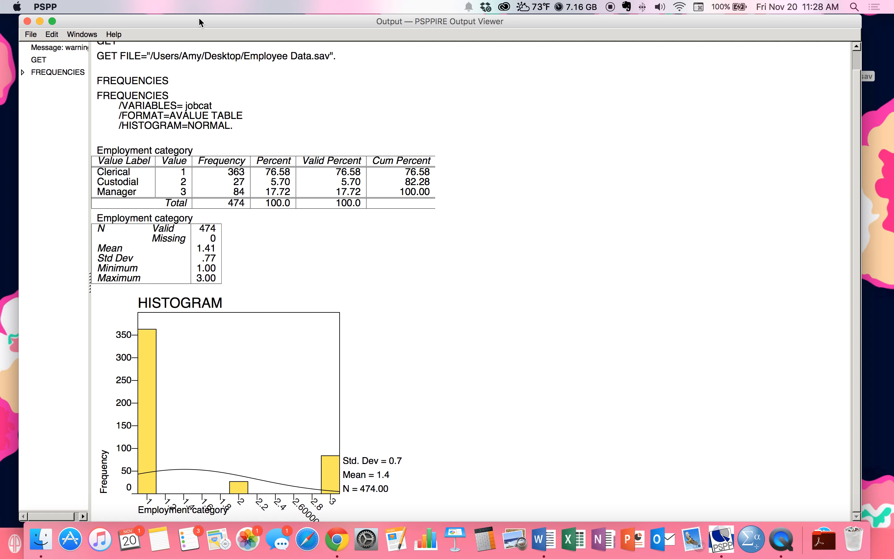
pyautogui.moveTo(199, 19)
pyautogui.mouseDown()
pyautogui.moveTo(187, 21)
pyautogui.moveTo(208, 20)
pyautogui.mouseUp()
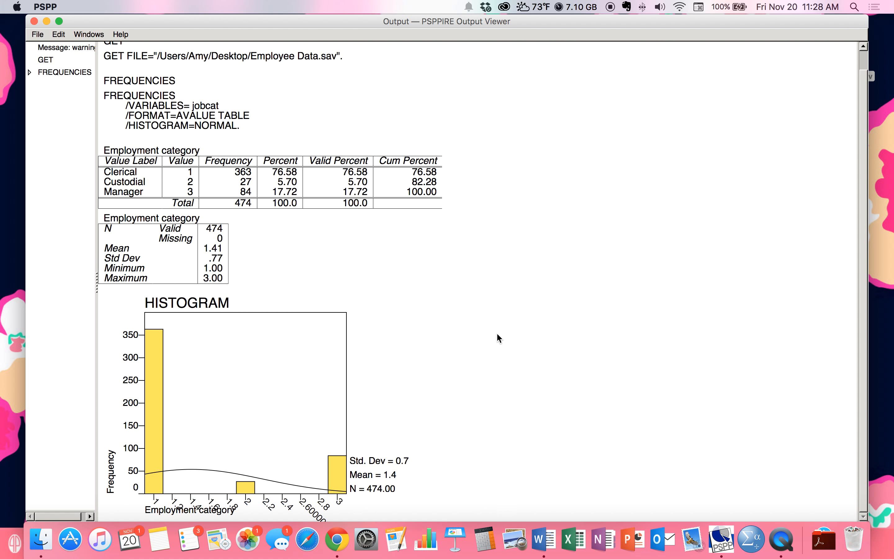
pyautogui.click(39, 34)
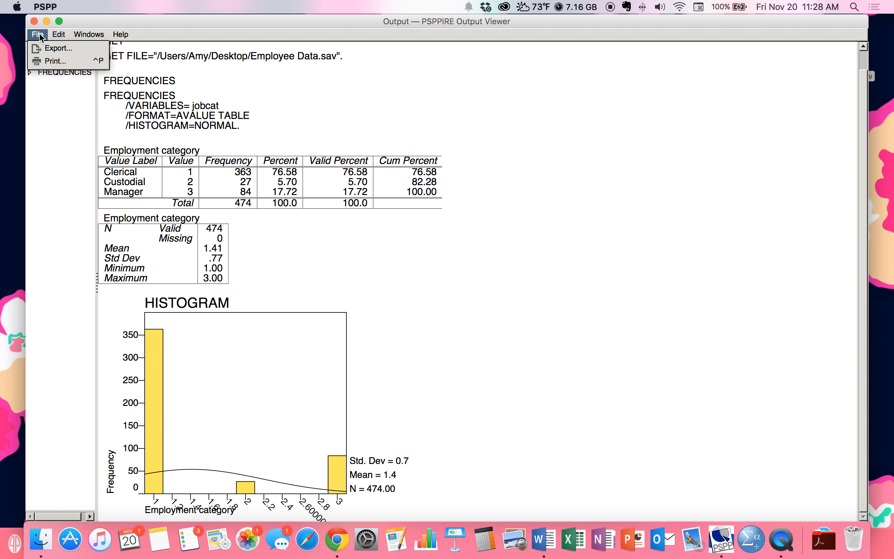
# - Export the output to the Desktop as Output.pdf in PDF format, then minimize the viewer
pyautogui.click(43, 50)
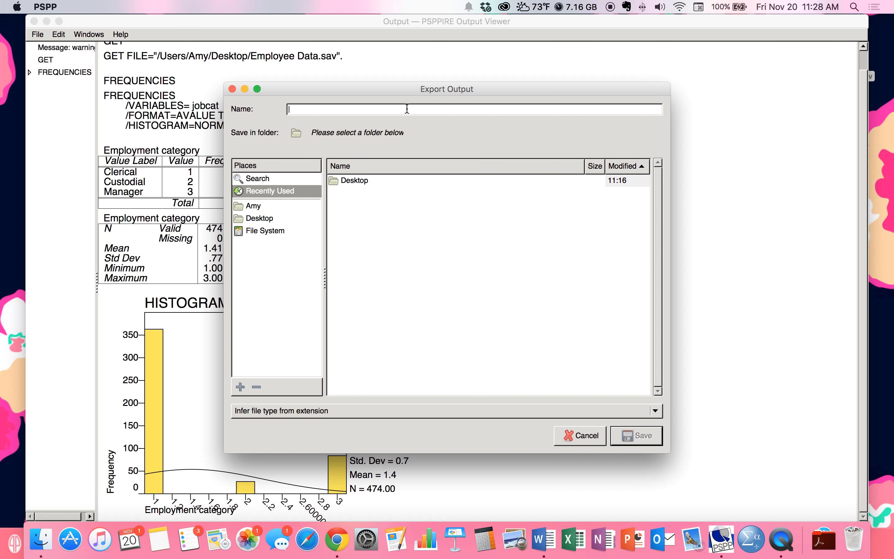
pyautogui.click(344, 182)
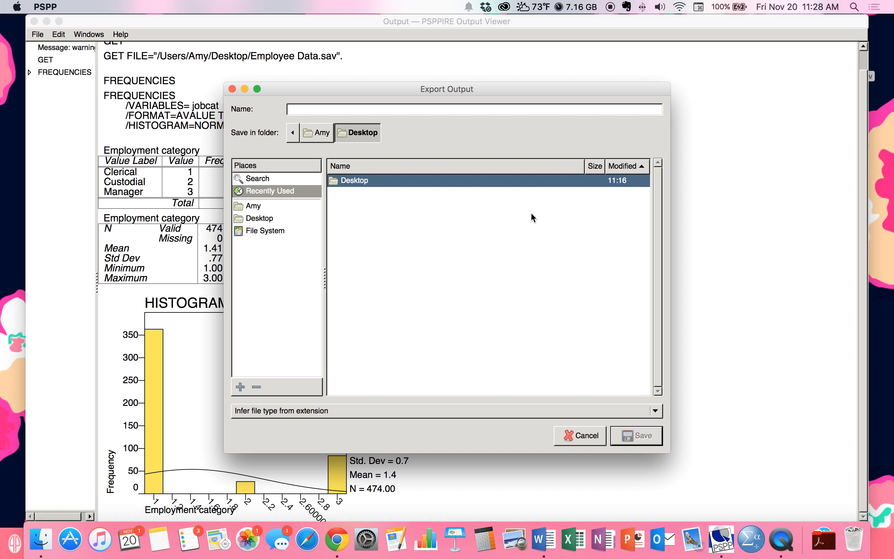
pyautogui.click(381, 110)
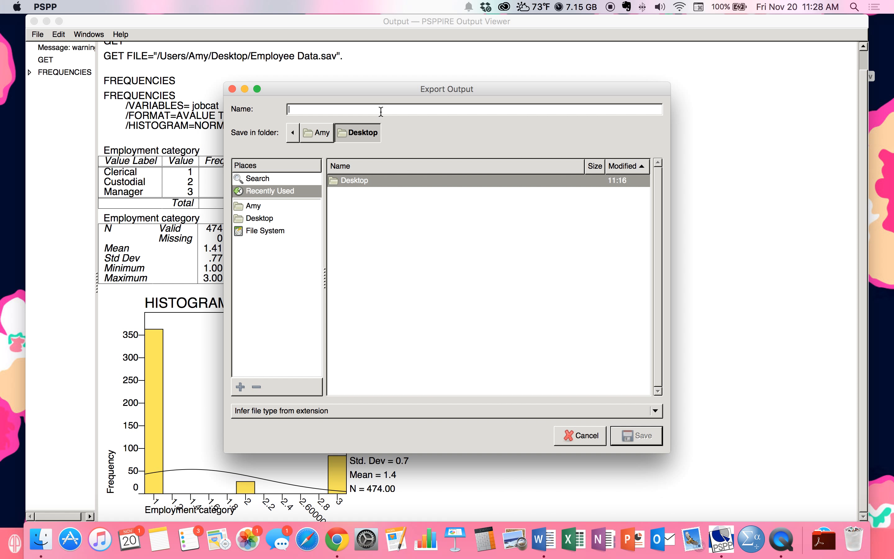
pyautogui.write('Output')
pyautogui.click(614, 412)
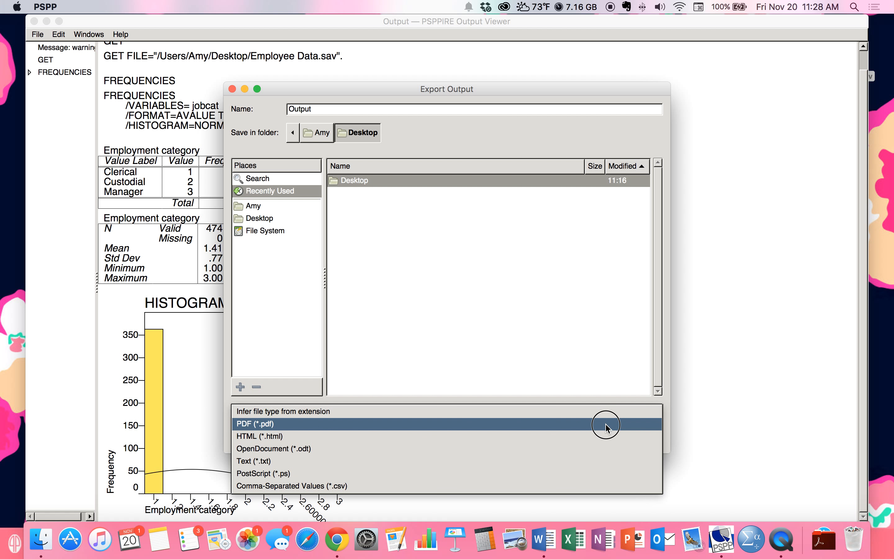
pyautogui.click(606, 427)
pyautogui.click(631, 441)
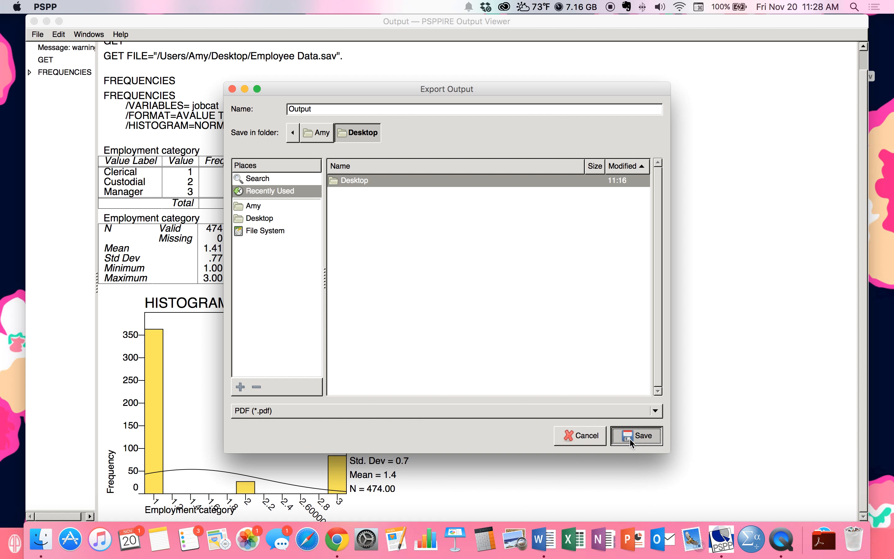
pyautogui.click(48, 22)
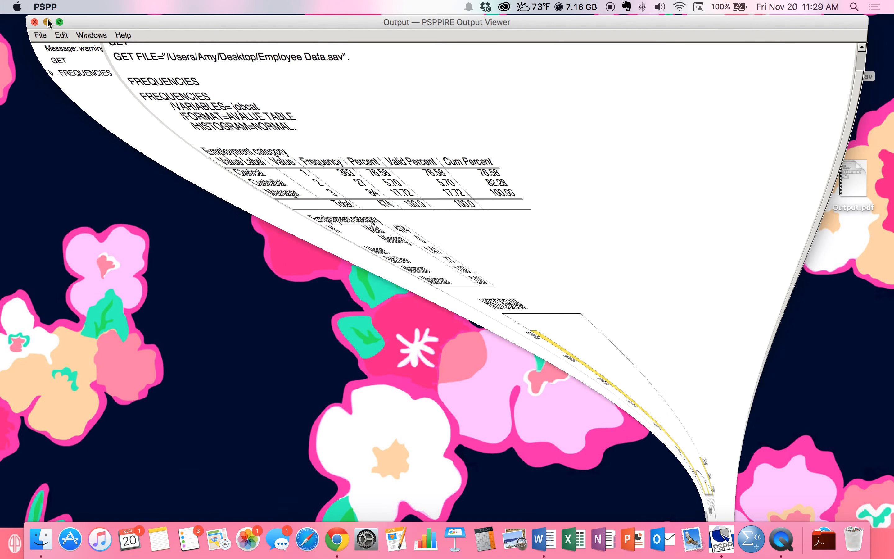
# - Open Output.pdf in Preview and check the page 2 histogram and the page 1 tables
pyautogui.moveTo(851, 177); pyautogui.dragTo(764, 141)
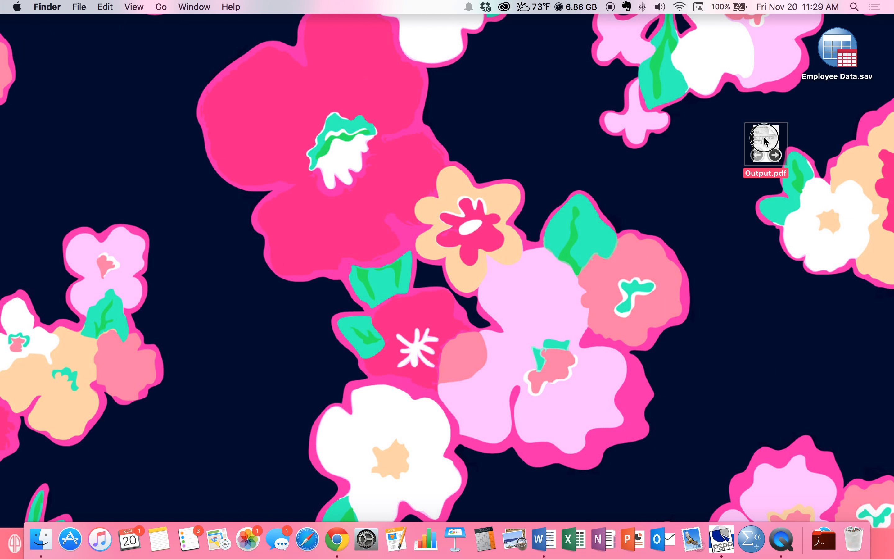
pyautogui.doubleClick(764, 141)
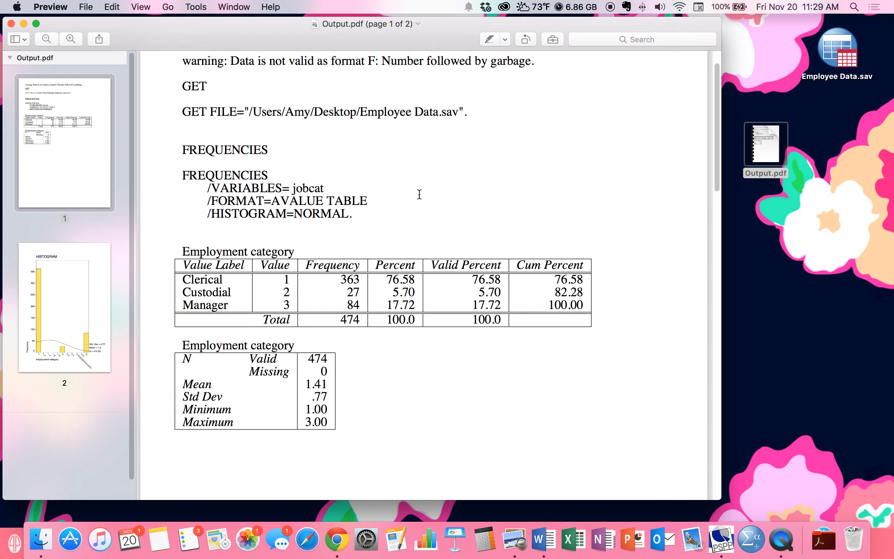
pyautogui.scroll(-10, 419, 194)
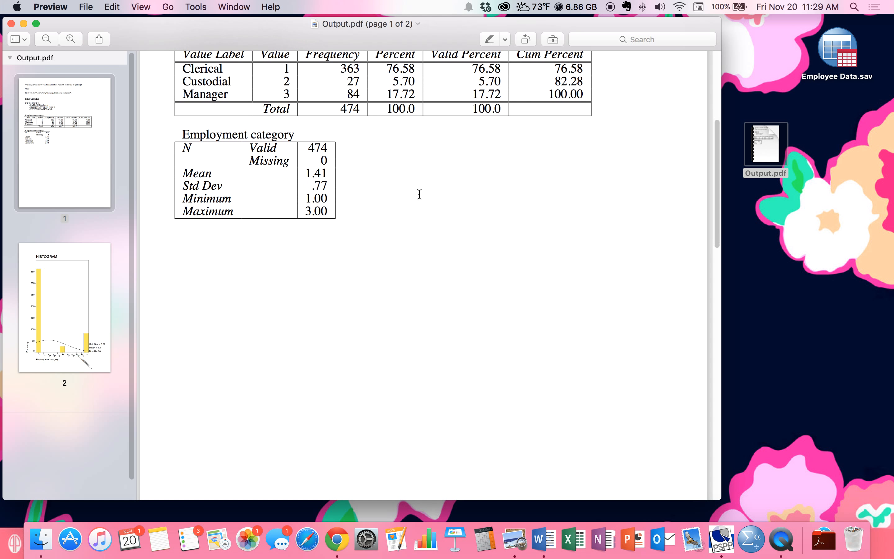
pyautogui.click(45, 270)
pyautogui.scroll(15, 213, 242)
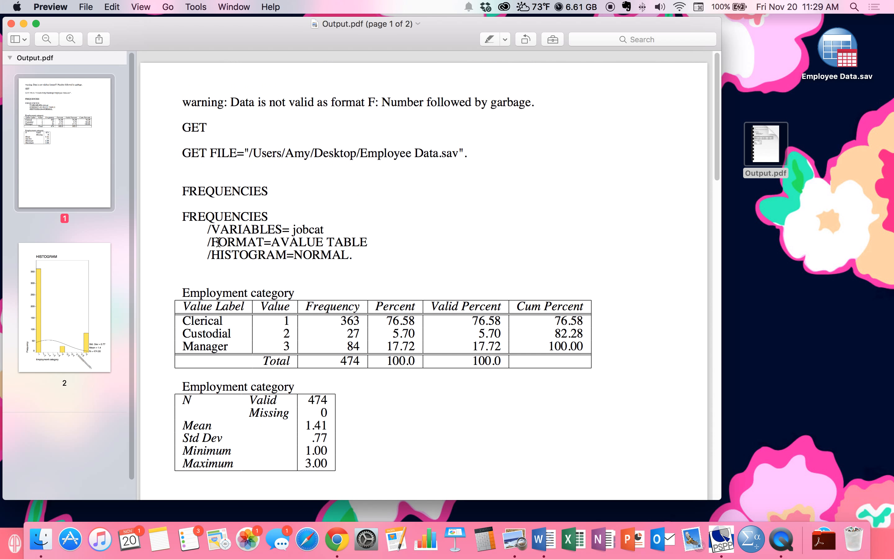